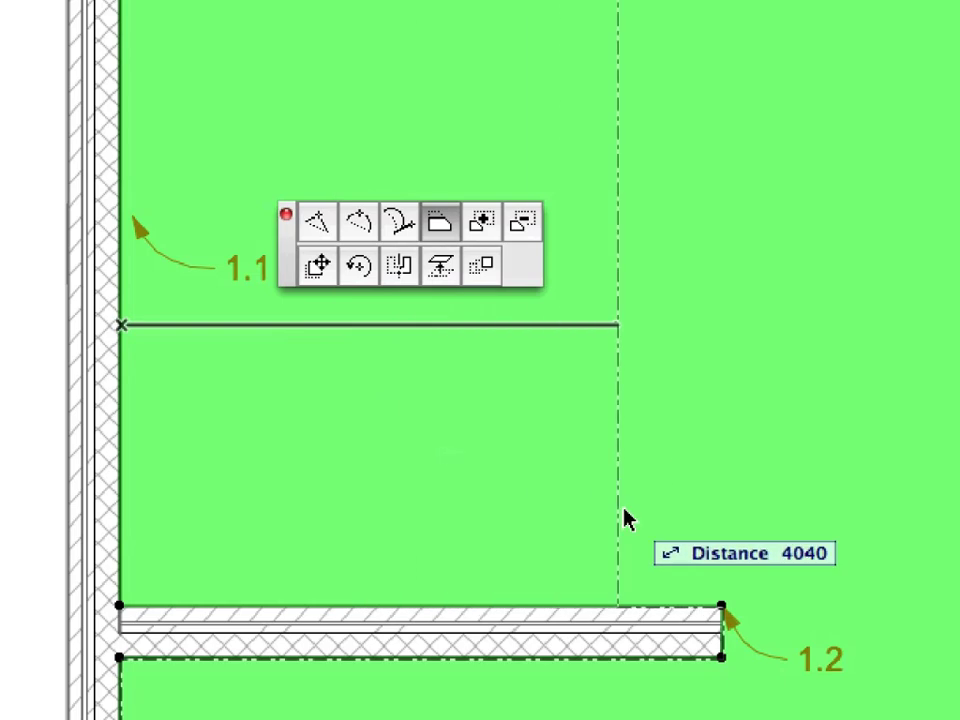
{"action": "left_click", "coordinate": [723, 607]}
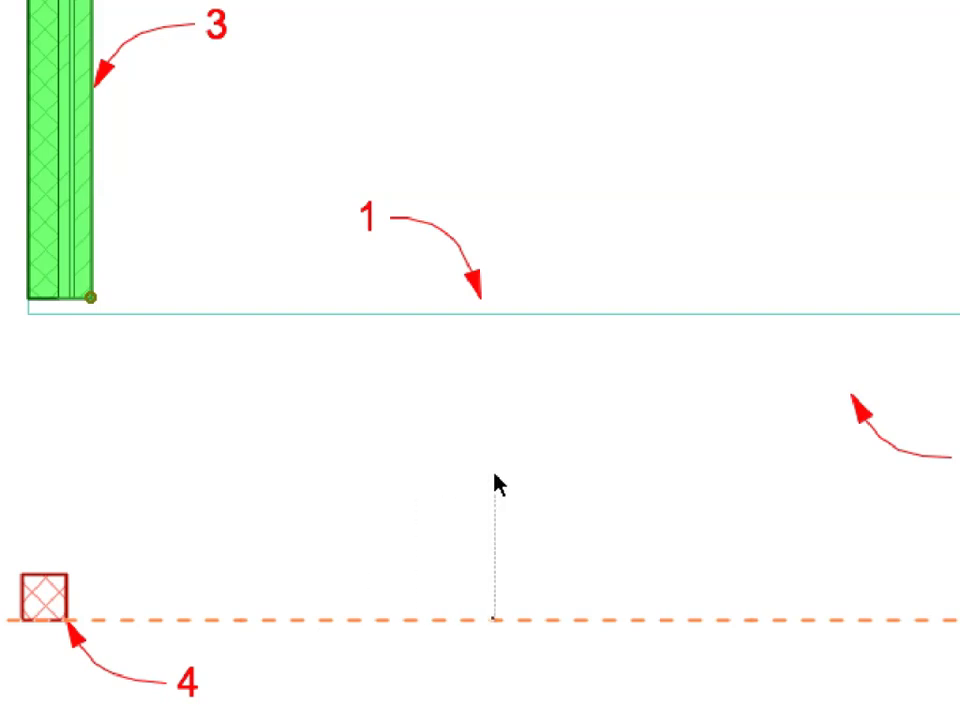
{"action": "left_click", "coordinate": [414, 467]}
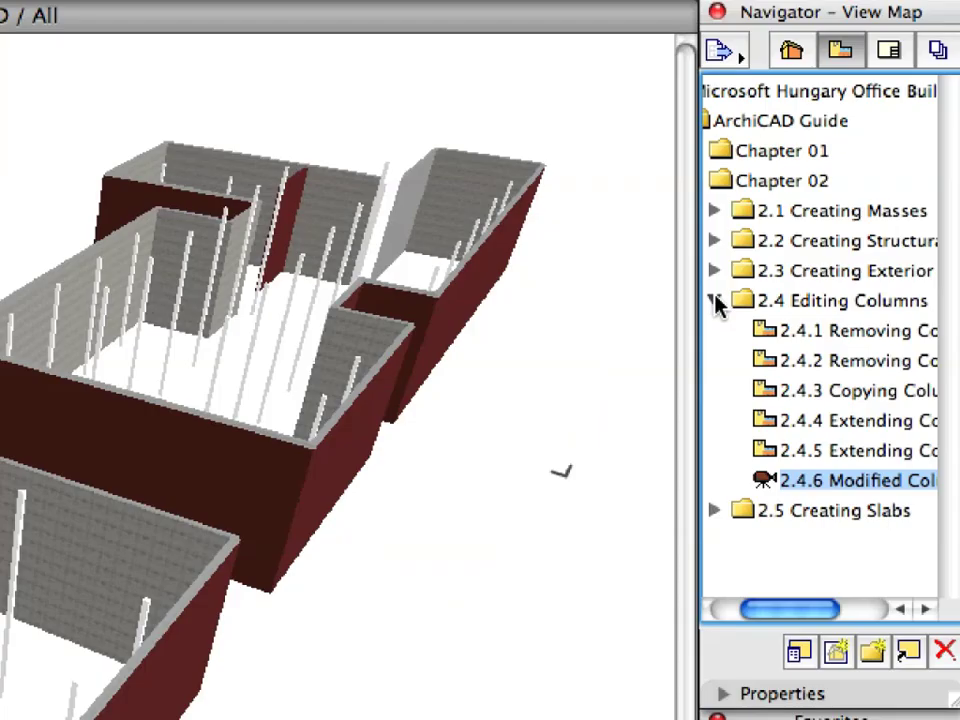
Collapse the 2.4 Editing Columns folder, expand 2.5 Creating Slabs and open the 2.5.1 Slab-01/01 view
{"action": "left_click", "coordinate": [842, 210]}
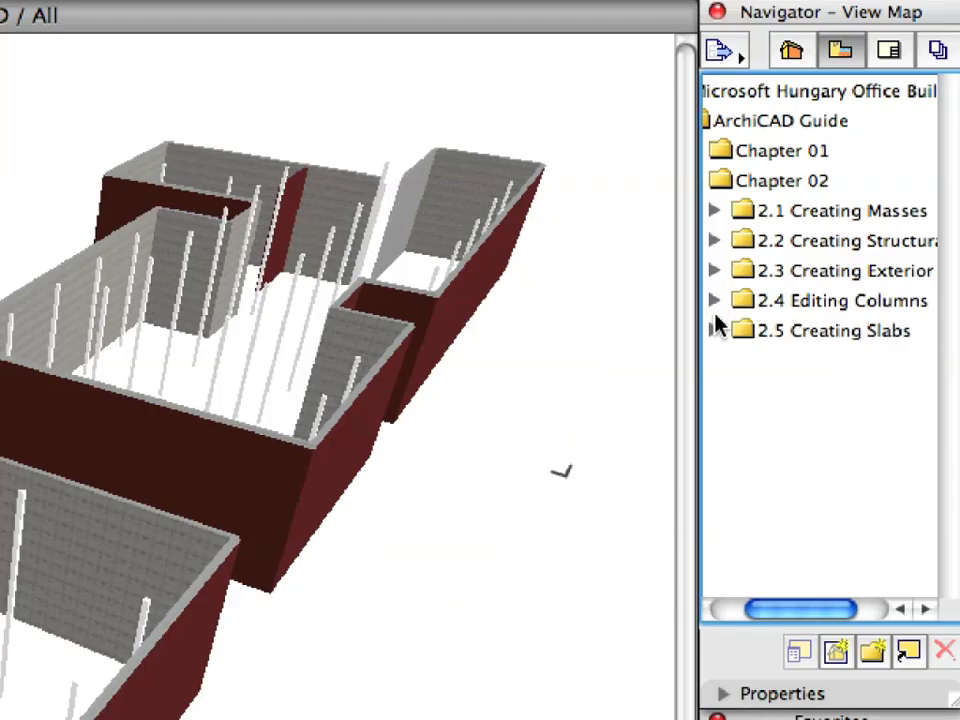
{"action": "left_click", "coordinate": [715, 330]}
{"action": "double_click", "coordinate": [719, 363]}
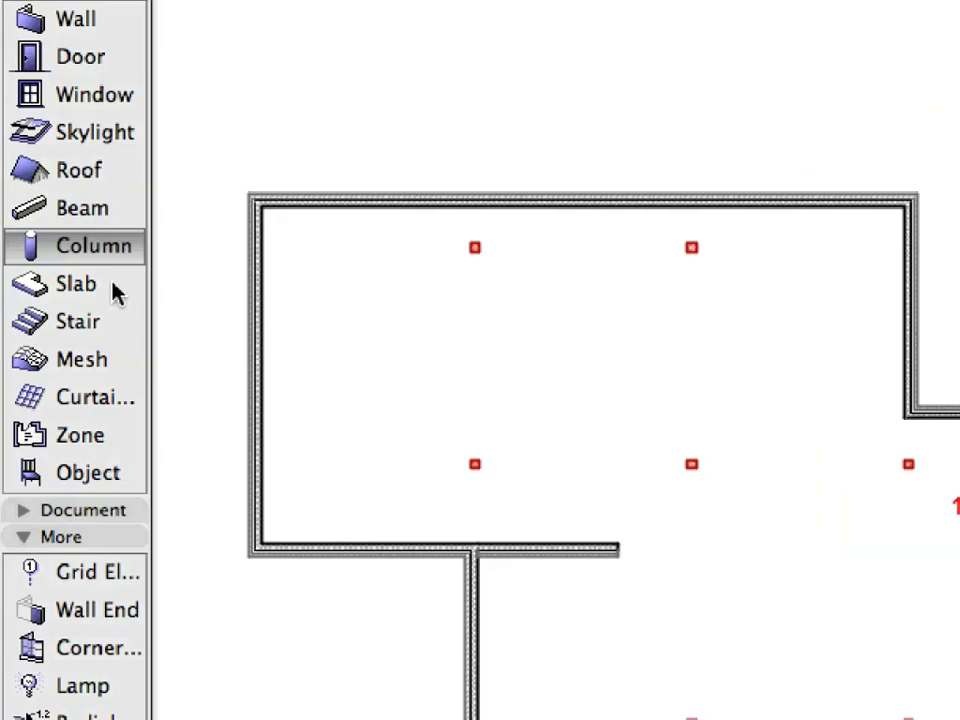
Create a slab from the Slab-01 favorite at marker 1, tracing the surrounding wall outlines with the Magic Wand, and select it
{"action": "left_click", "coordinate": [113, 289]}
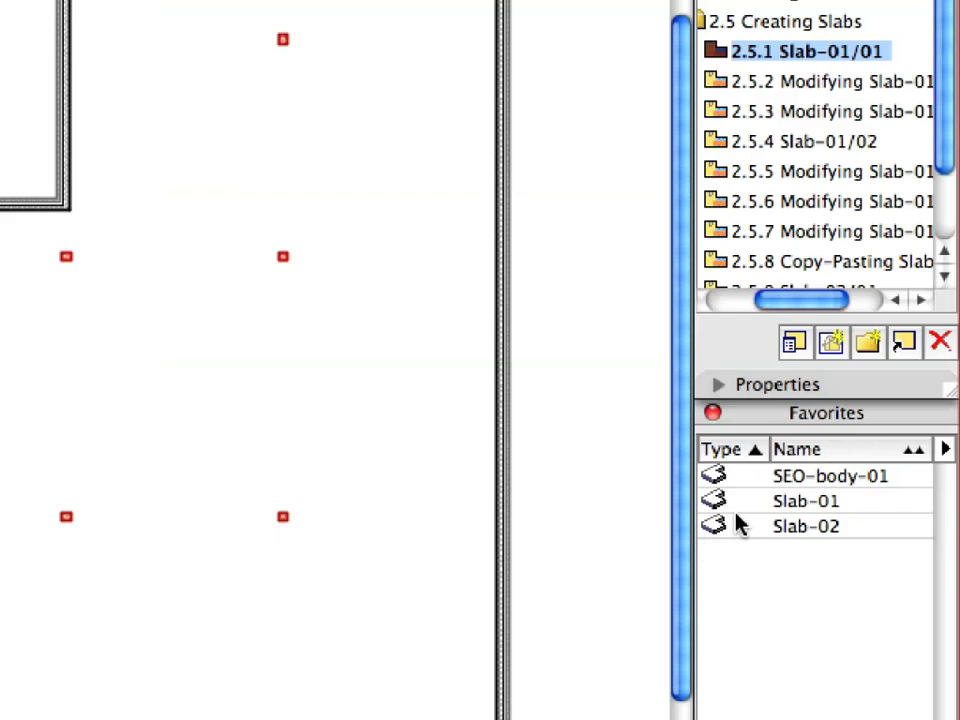
{"action": "left_click", "coordinate": [740, 524]}
{"action": "left_click", "coordinate": [743, 502]}
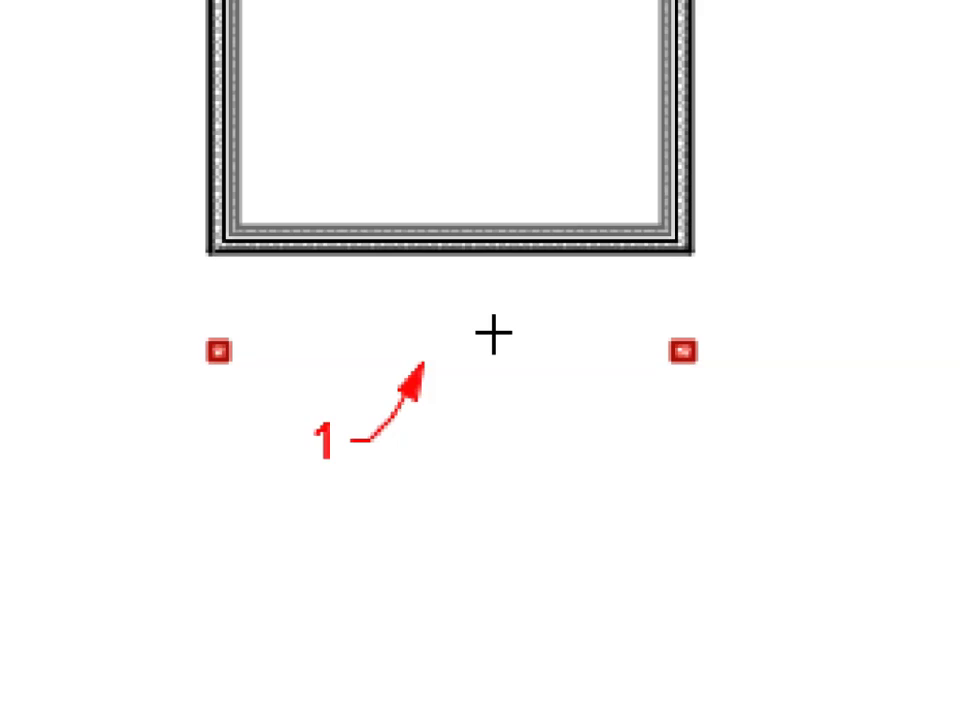
{"action": "key", "text": "space"}
{"action": "mouse_move", "coordinate": [318, 312]}
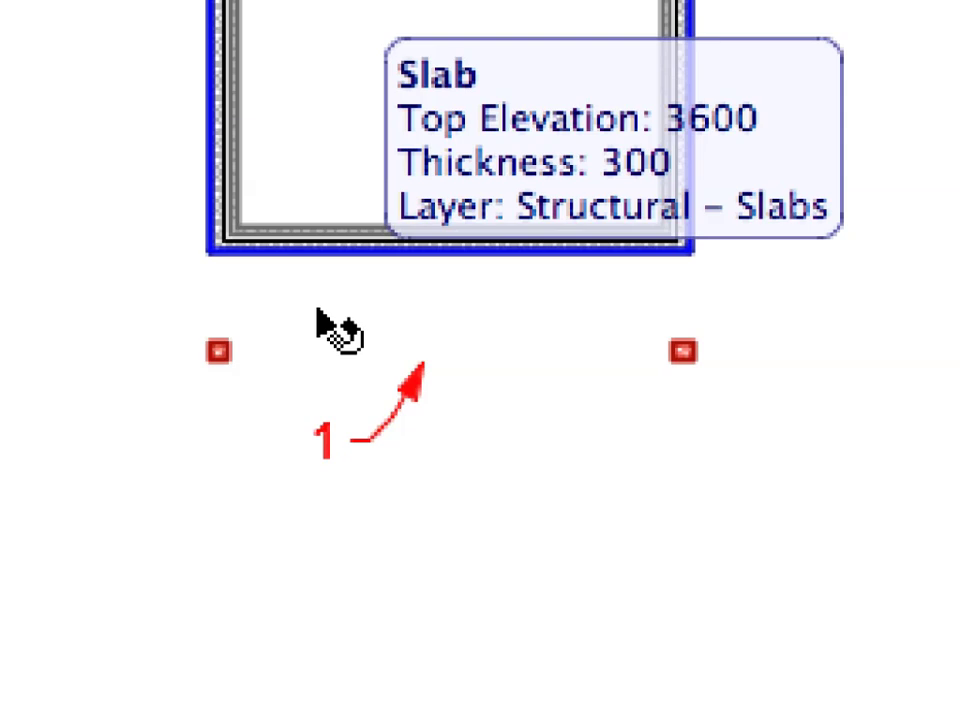
{"action": "left_click", "coordinate": [318, 312]}
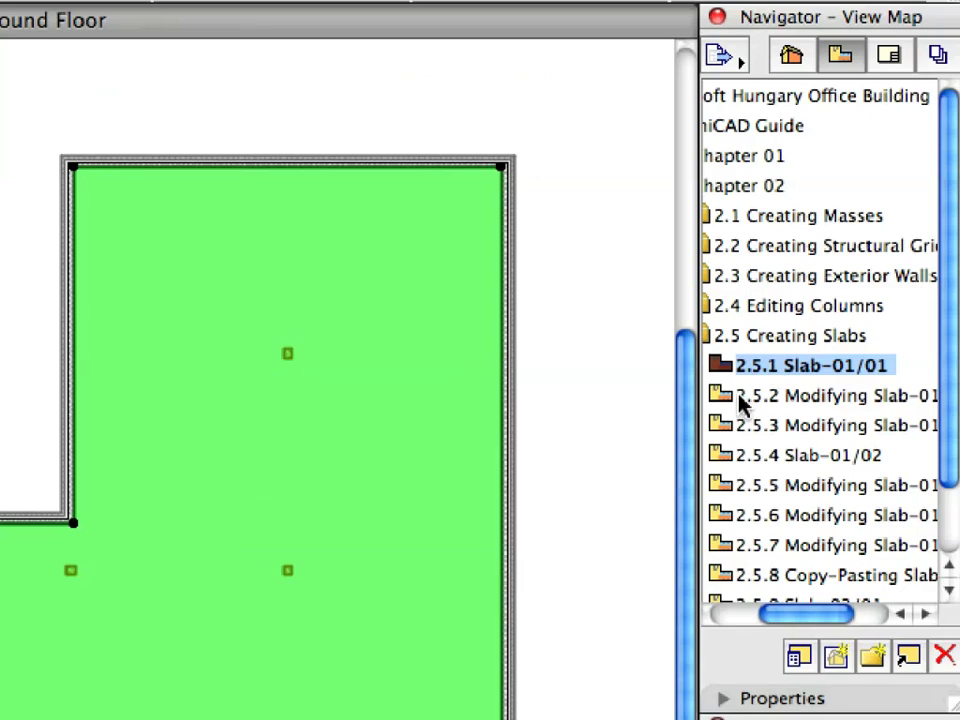
In the 2.5.2 Modifying Slab view, offset the slab edge at marker 1.1 to the wall-end corner at marker 1.2 and deselect the slab
{"action": "double_click", "coordinate": [739, 396]}
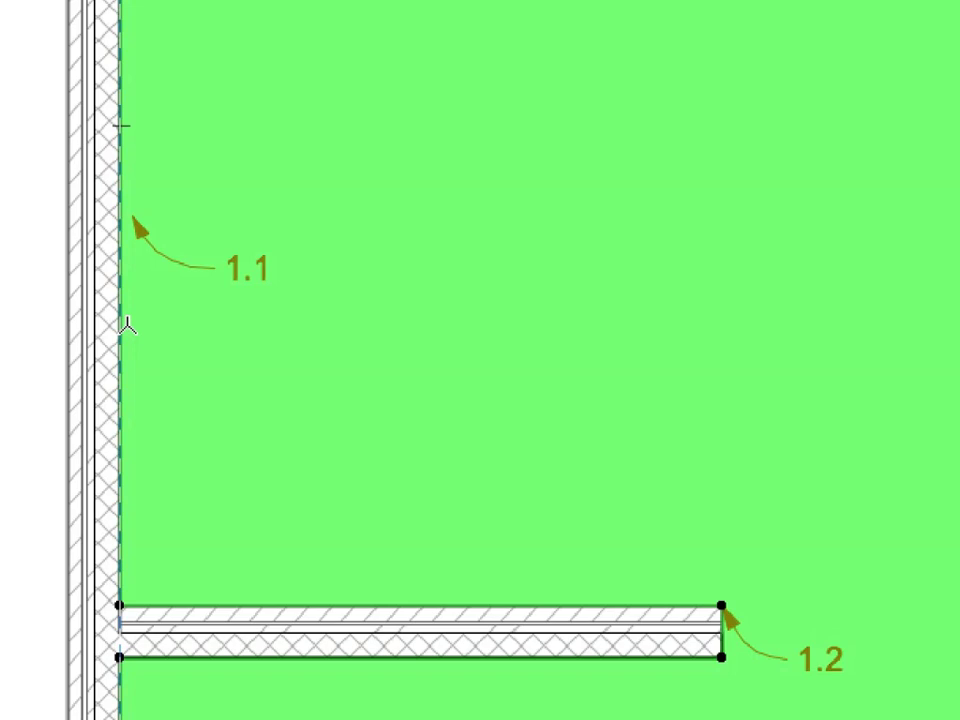
{"action": "left_click", "coordinate": [122, 325]}
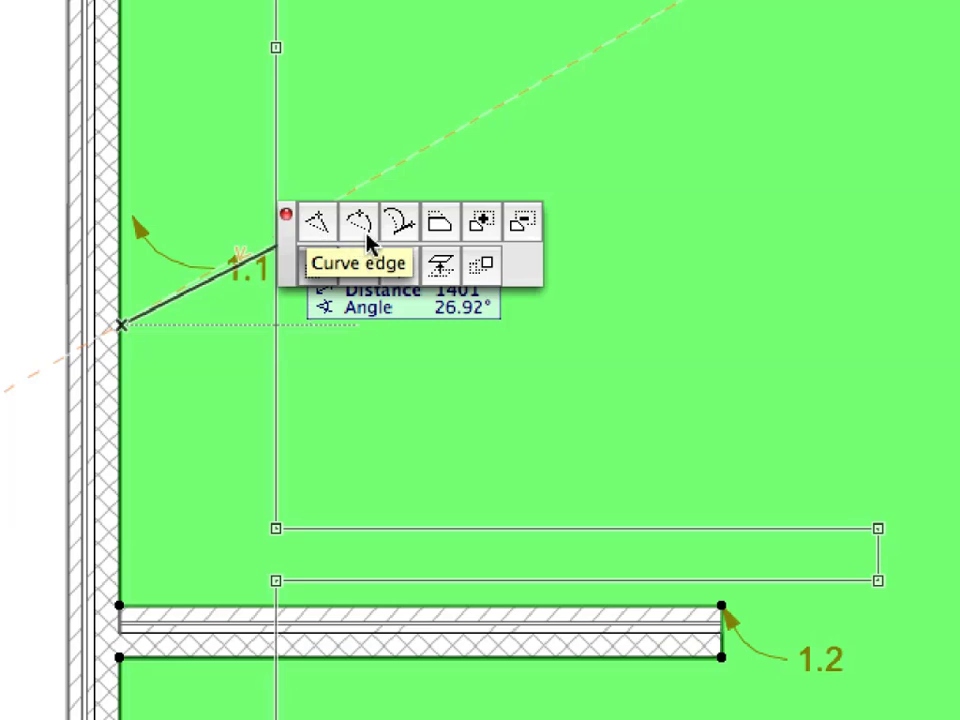
{"action": "left_click", "coordinate": [458, 224]}
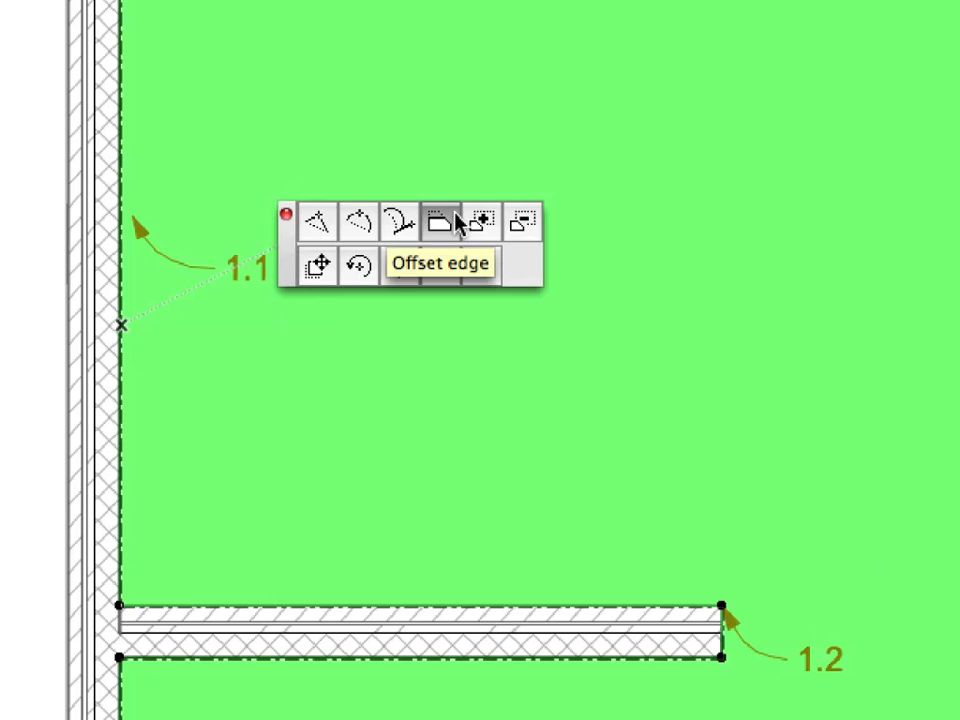
{"action": "left_click", "coordinate": [725, 607]}
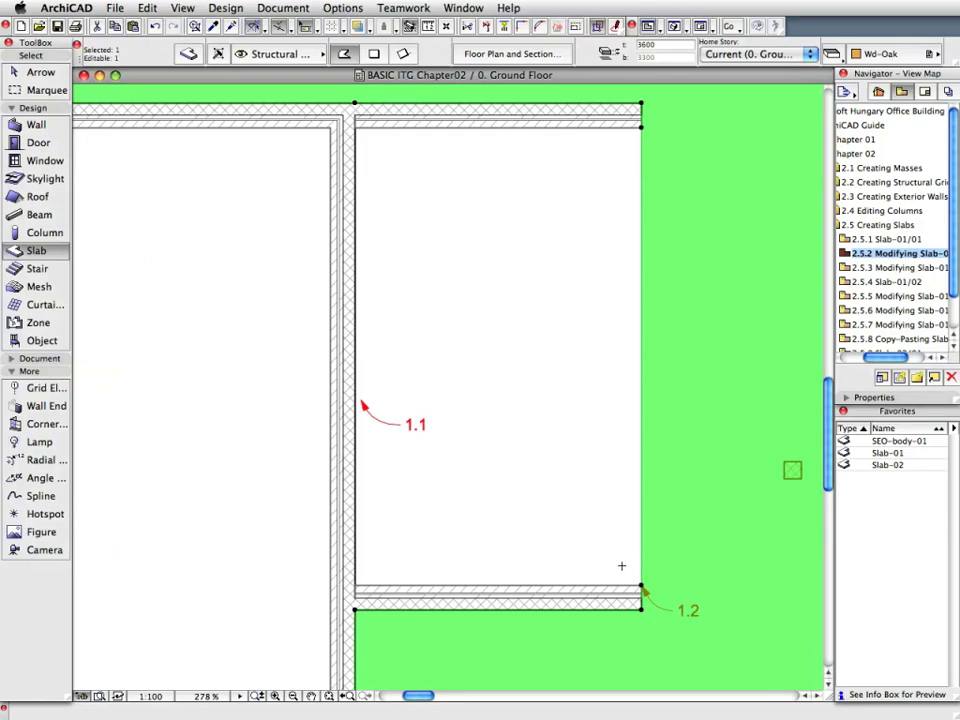
{"action": "key", "text": "Escape"}
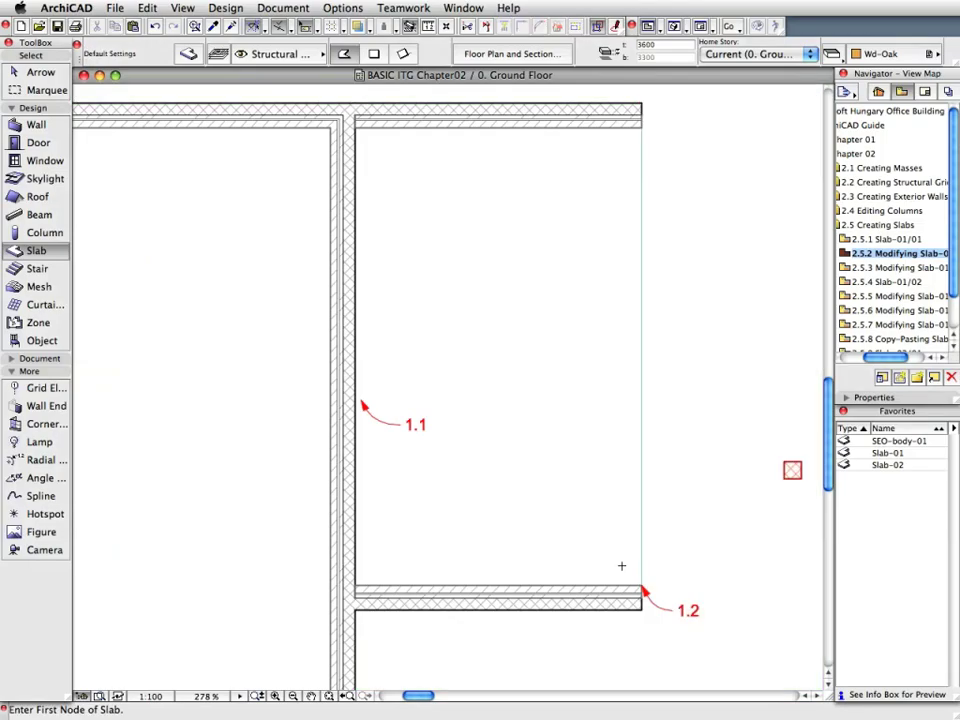
{"action": "key", "text": "Escape"}
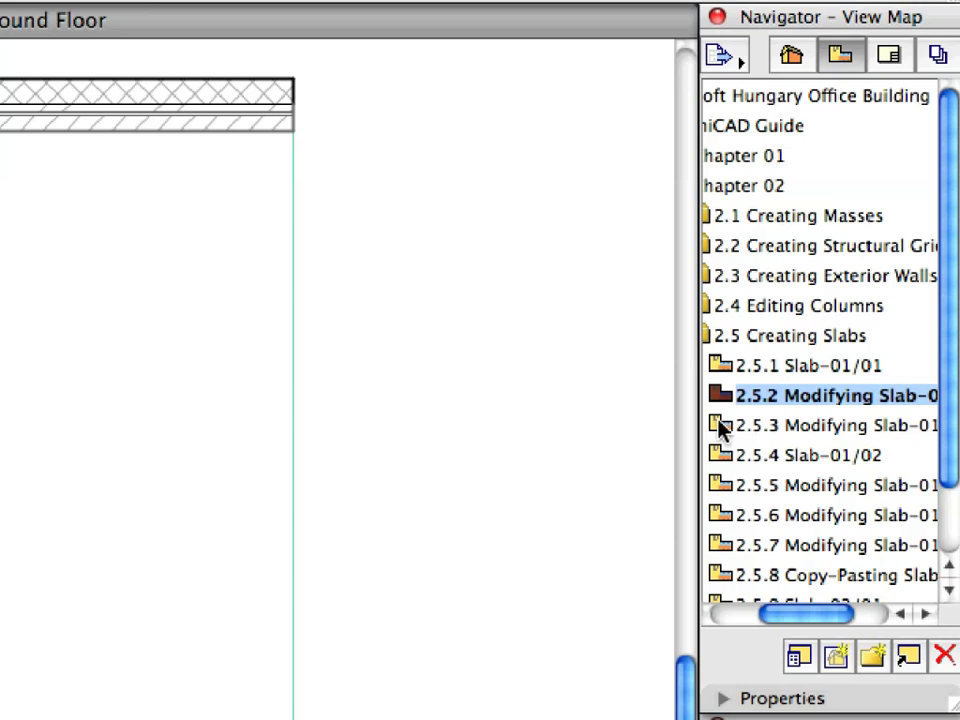
In the 2.5.3 Modifying Slab view, delete the horizontal wall at marker 1
{"action": "double_click", "coordinate": [722, 426]}
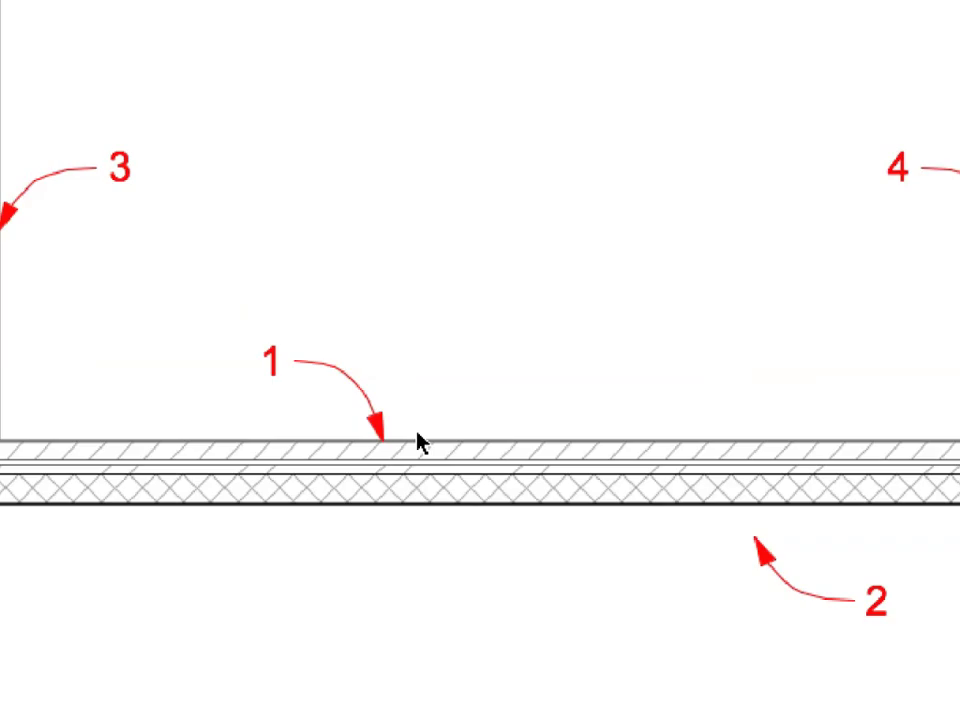
{"action": "mouse_move", "coordinate": [420, 449]}
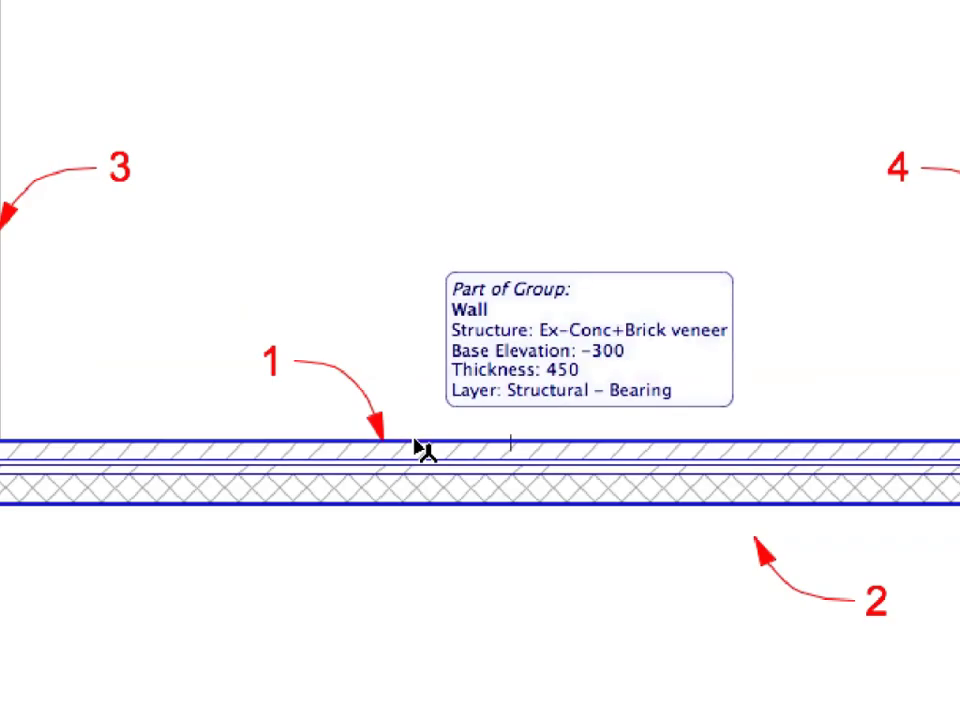
{"action": "left_click", "coordinate": [420, 449]}
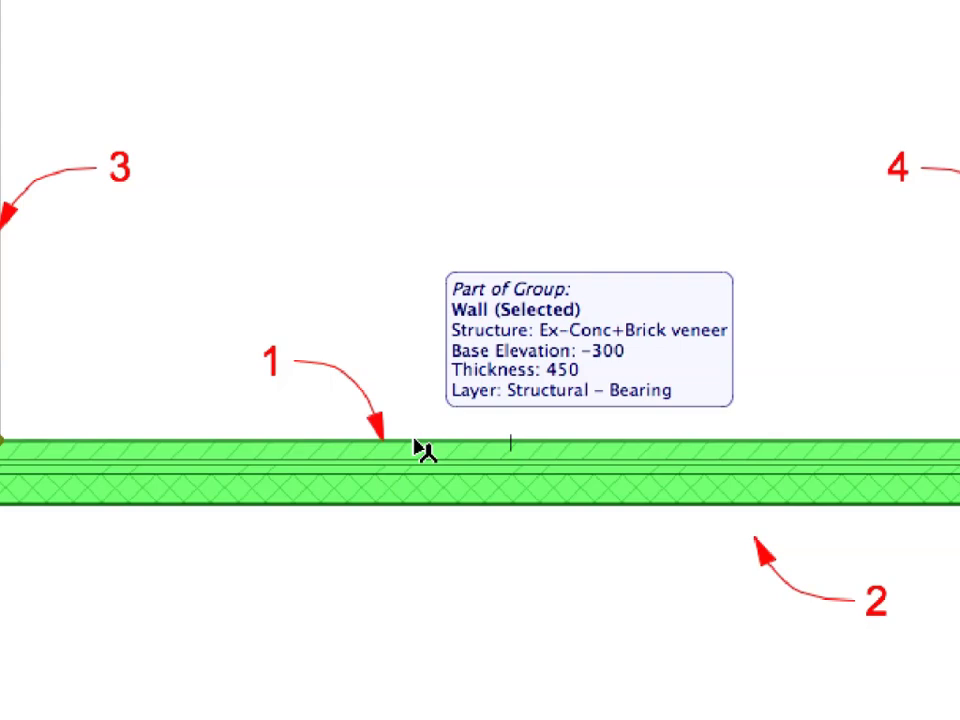
{"action": "right_click", "coordinate": [286, 142]}
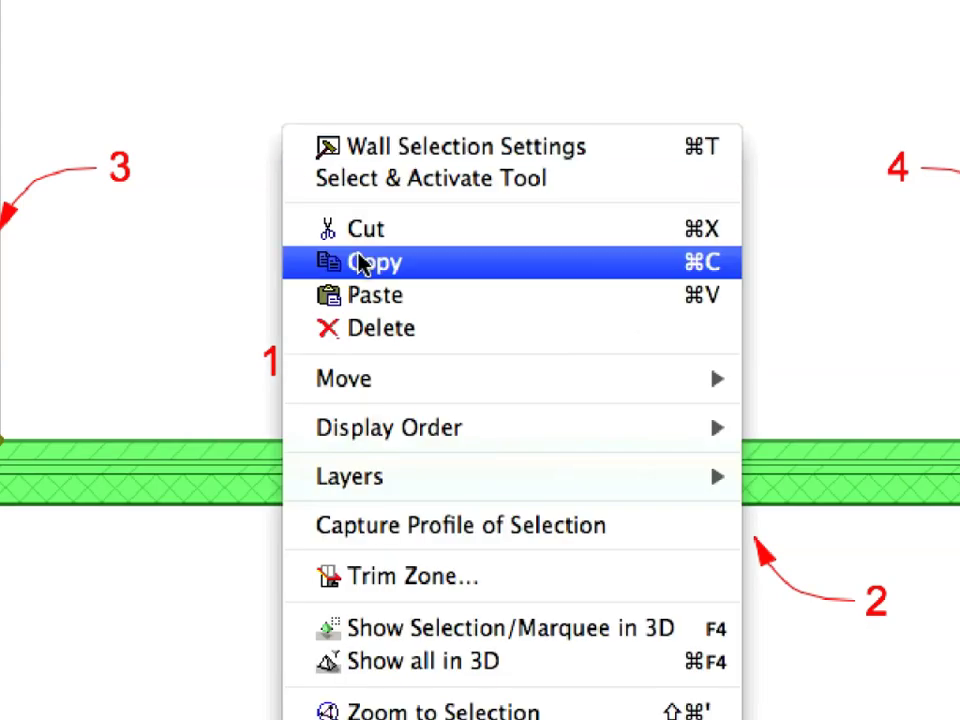
{"action": "left_click", "coordinate": [440, 332]}
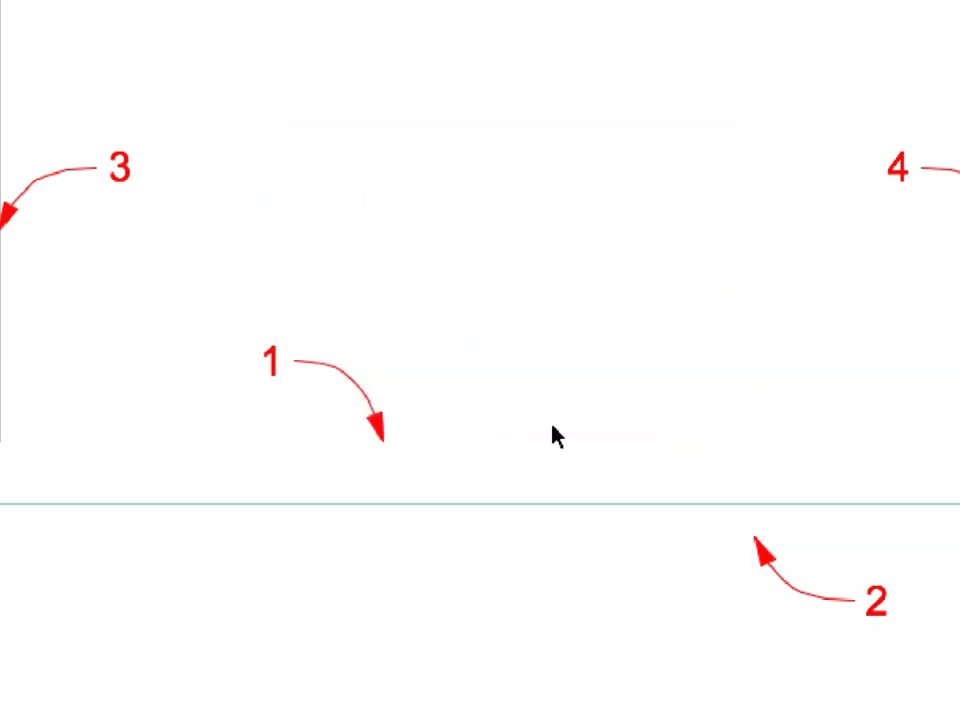
Offset the slab edge at marker 2 by 320 towards the wall ends and deselect the slab
{"action": "left_click", "coordinate": [606, 510]}
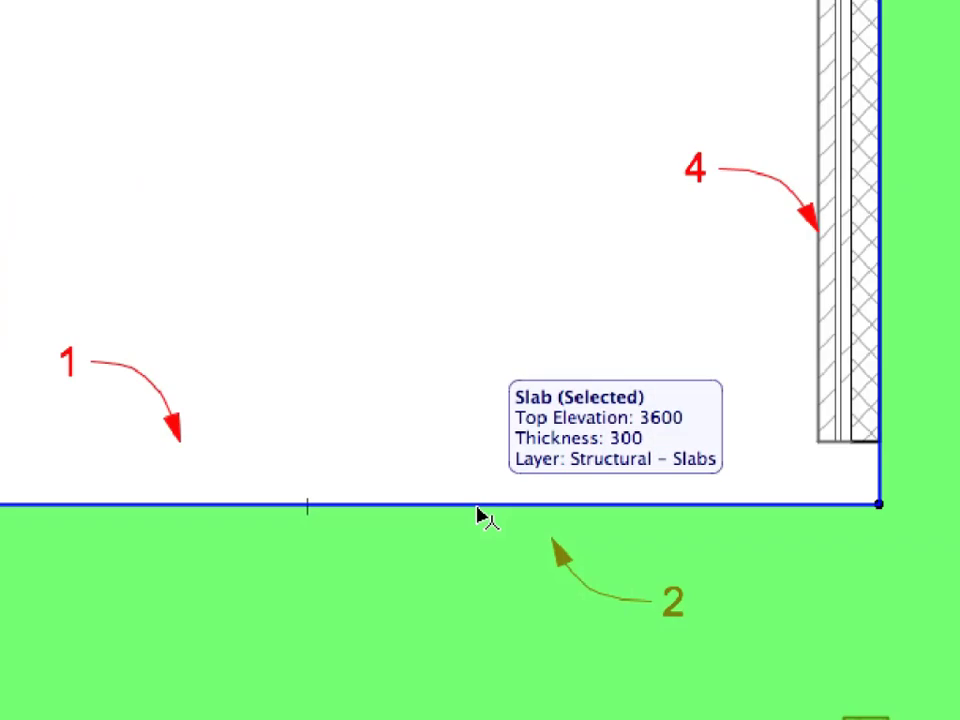
{"action": "left_click", "coordinate": [478, 510]}
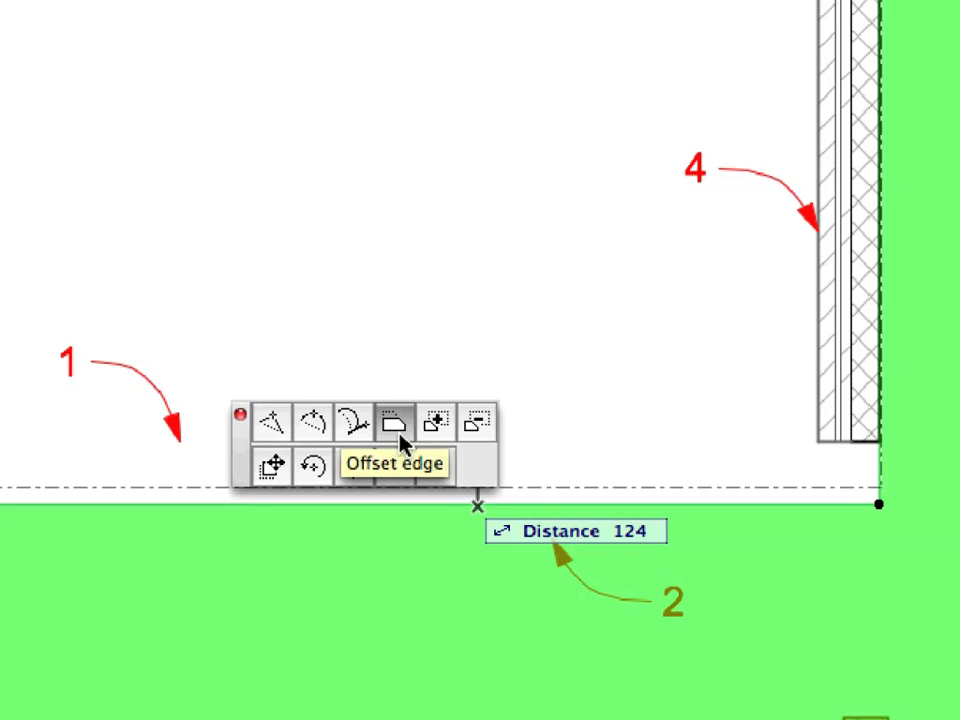
{"action": "left_click", "coordinate": [400, 440]}
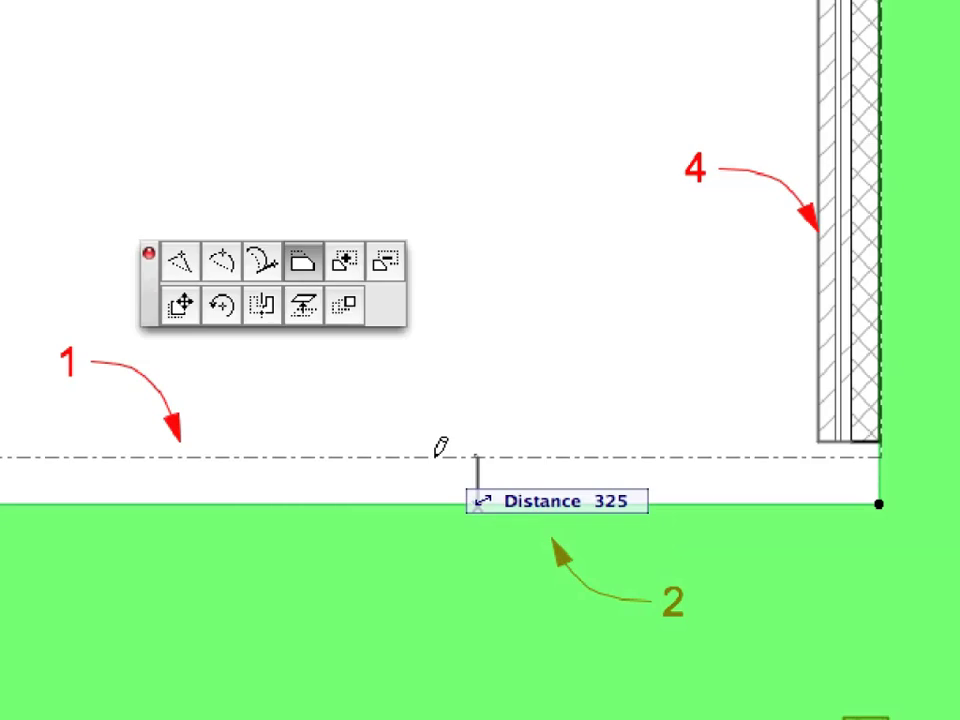
{"action": "type", "text": "320"}
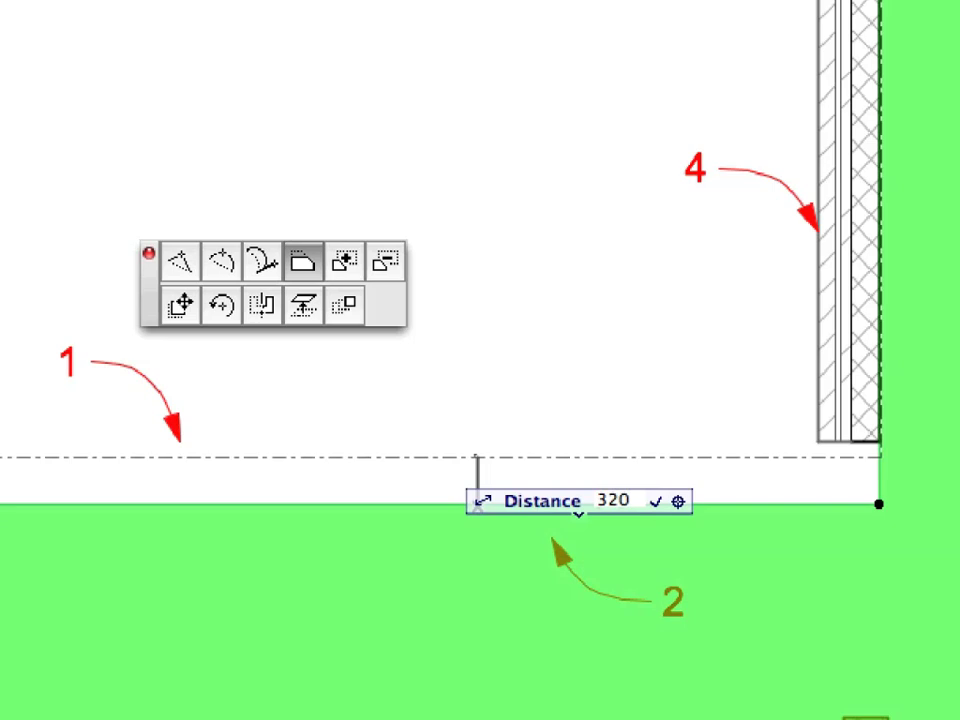
{"action": "key", "text": "Return"}
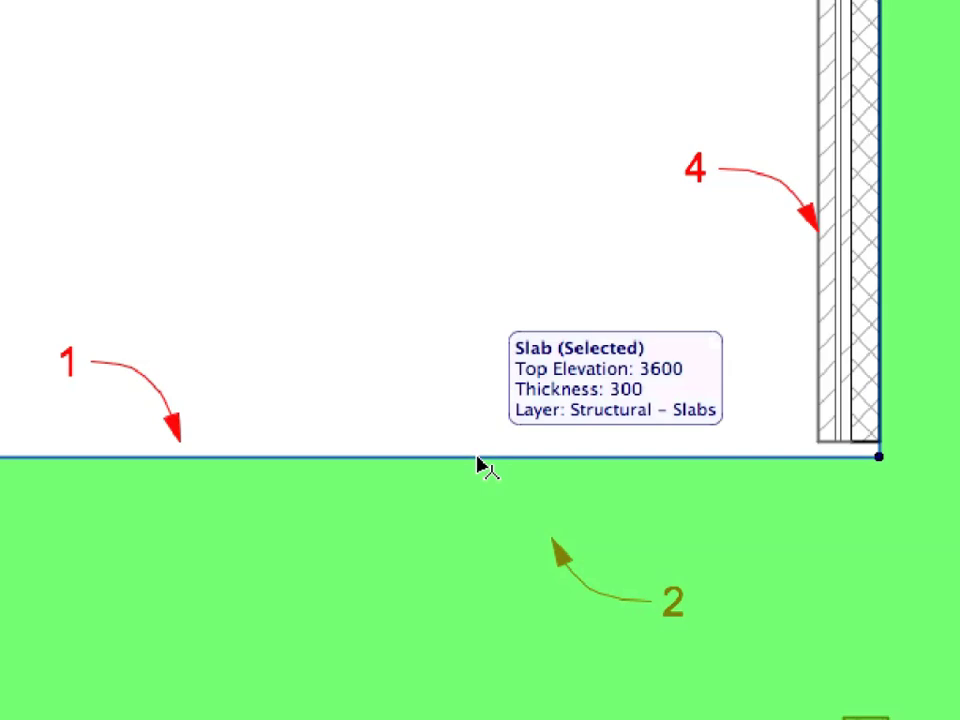
{"action": "left_click", "coordinate": [477, 421]}
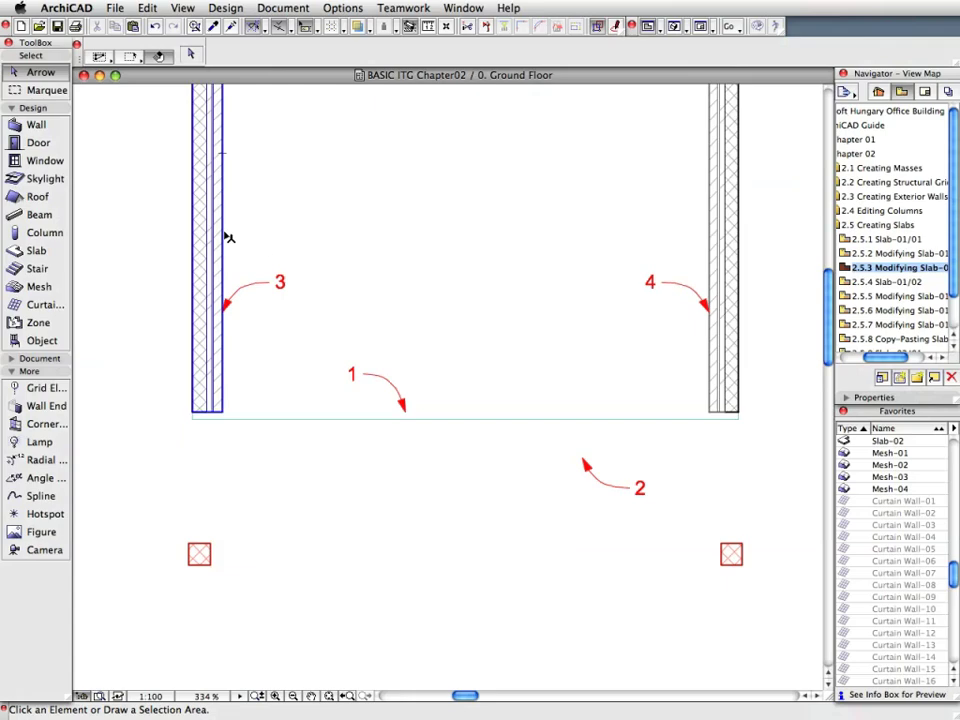
Adjust the two vertical walls at markers 3 and 4 to the offset slab edge and deselect them
{"action": "left_click", "coordinate": [228, 237]}
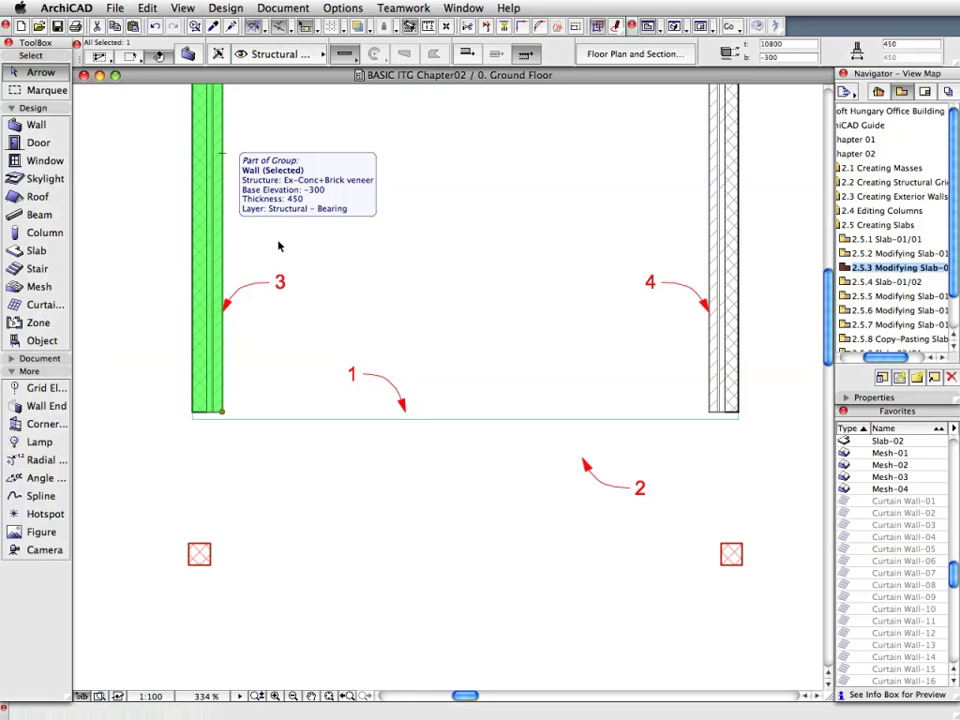
{"action": "left_click", "coordinate": [713, 281], "text": "shift"}
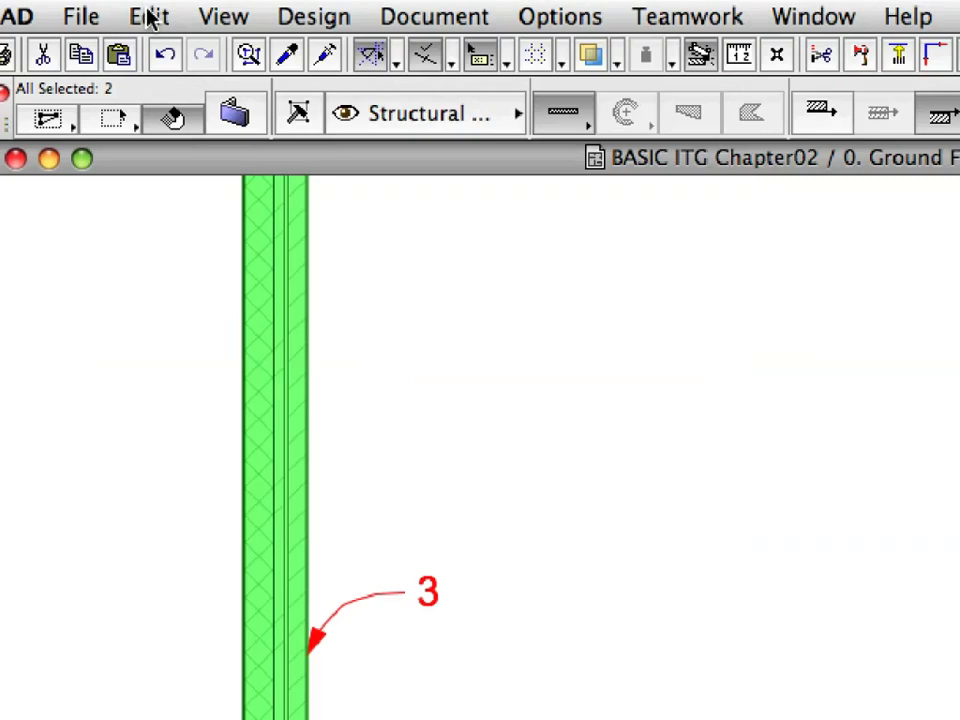
{"action": "left_click", "coordinate": [148, 8]}
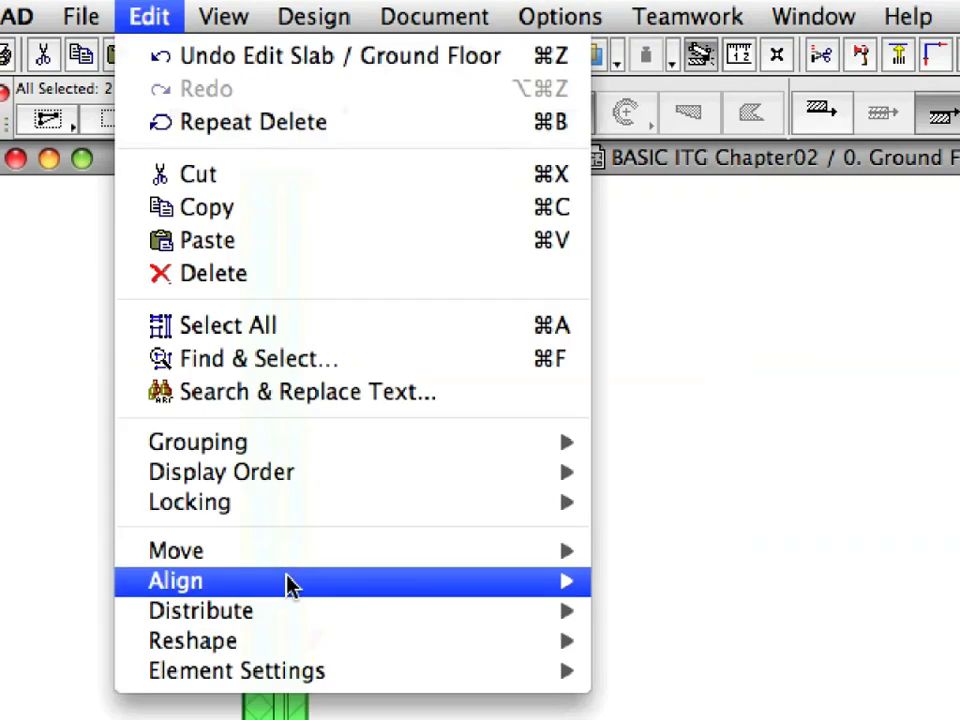
{"action": "mouse_move", "coordinate": [298, 641]}
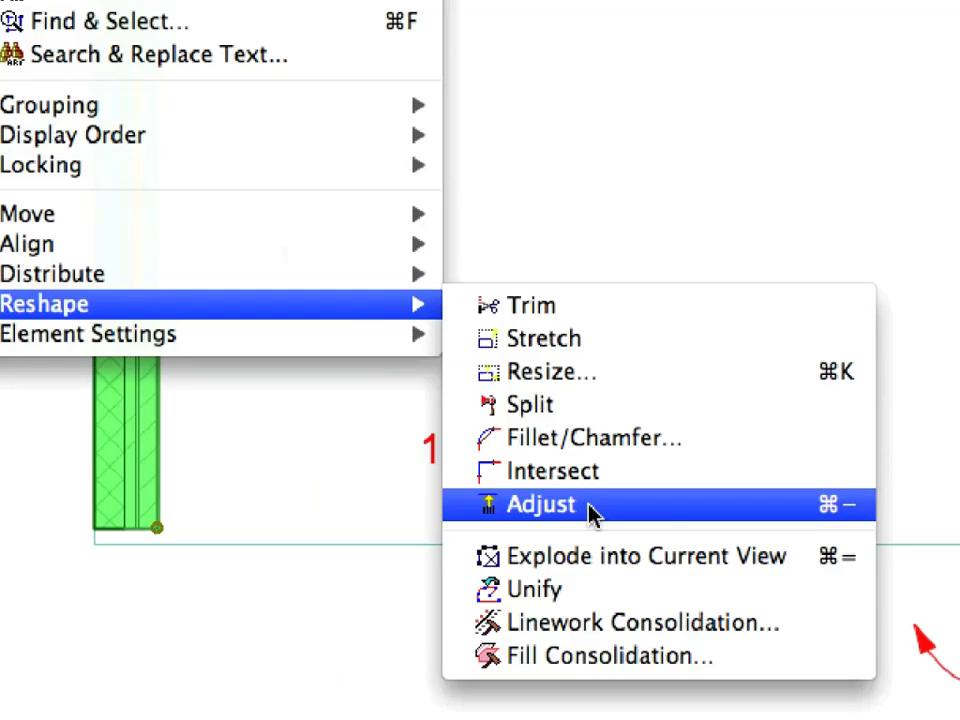
{"action": "left_click", "coordinate": [590, 506]}
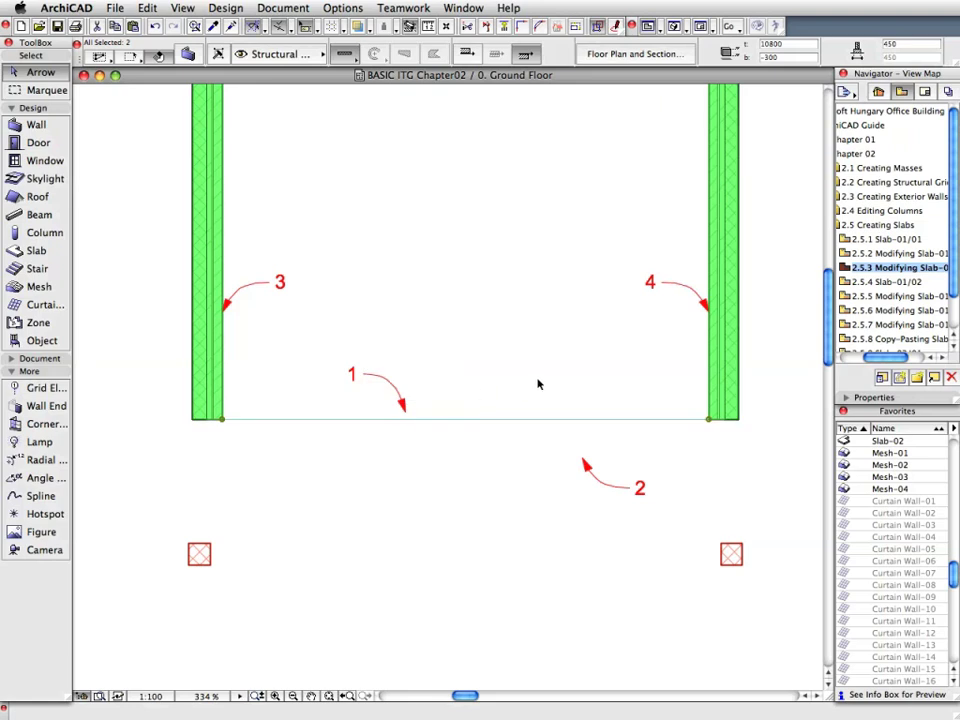
{"action": "key", "text": "Escape"}
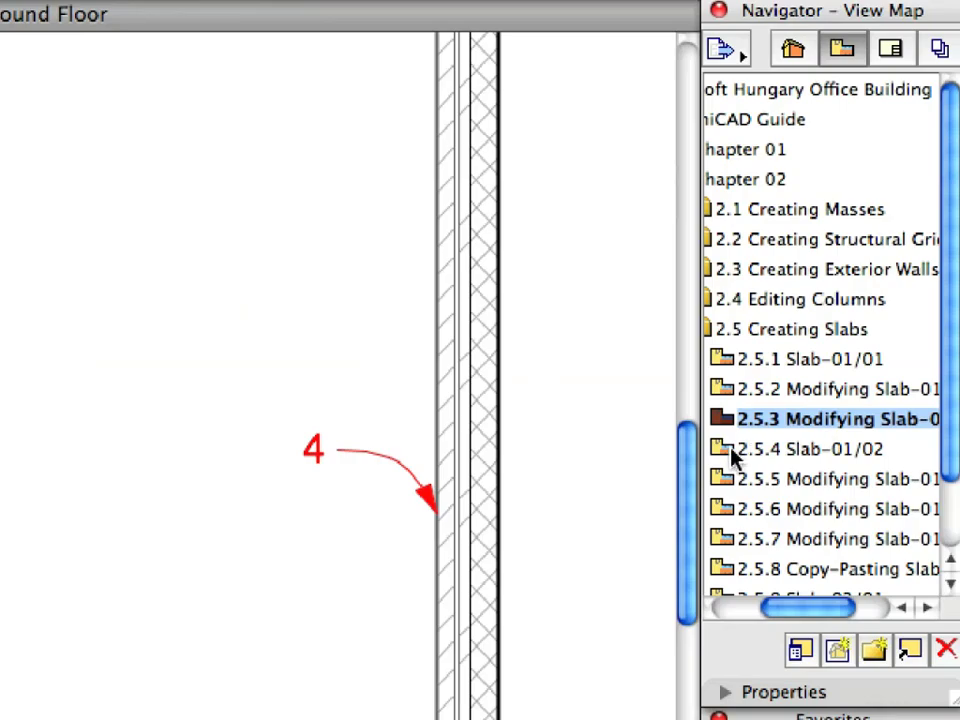
Open the 2.5.4 Slab-01/02 view and create a slab inside the exterior walls at marker 1 with the Magic Wand
{"action": "left_click", "coordinate": [778, 452]}
{"action": "double_click", "coordinate": [777, 452]}
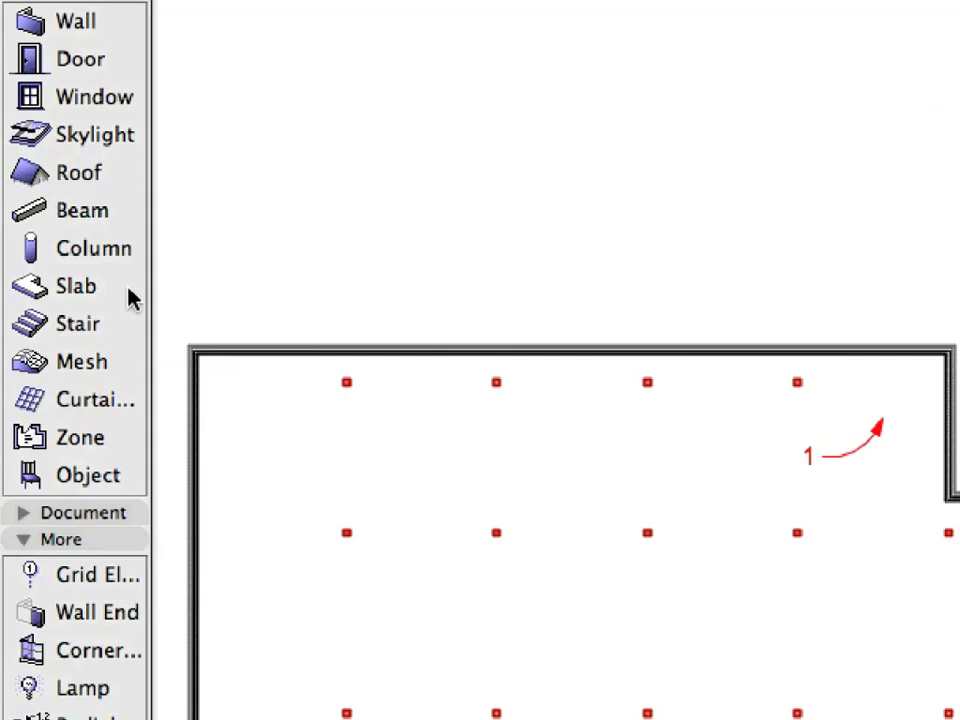
{"action": "left_click", "coordinate": [62, 254]}
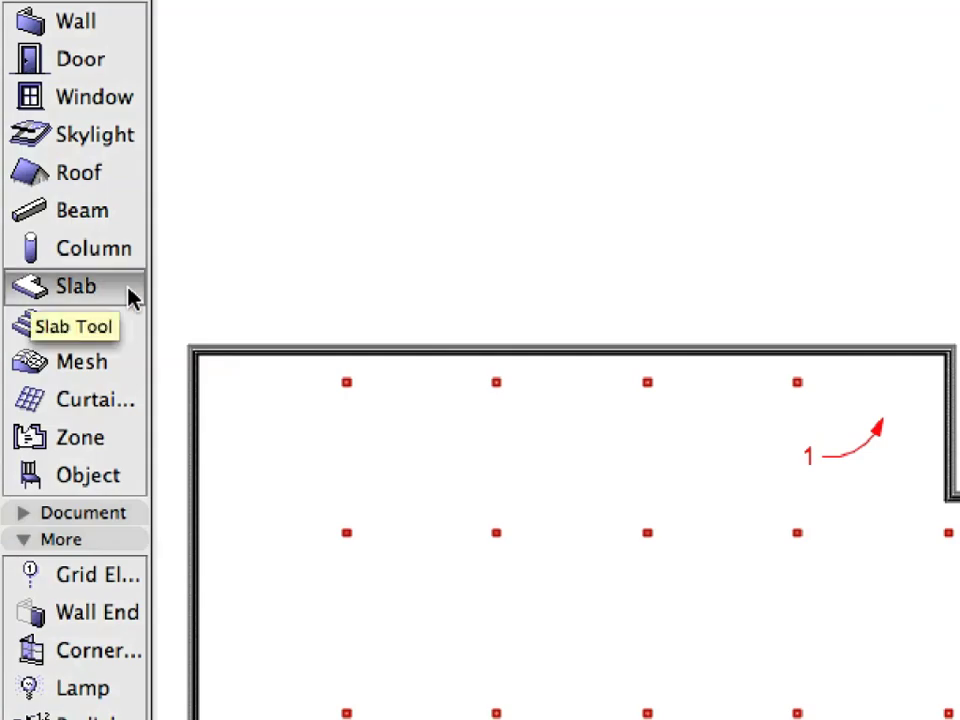
{"action": "key", "text": "space"}
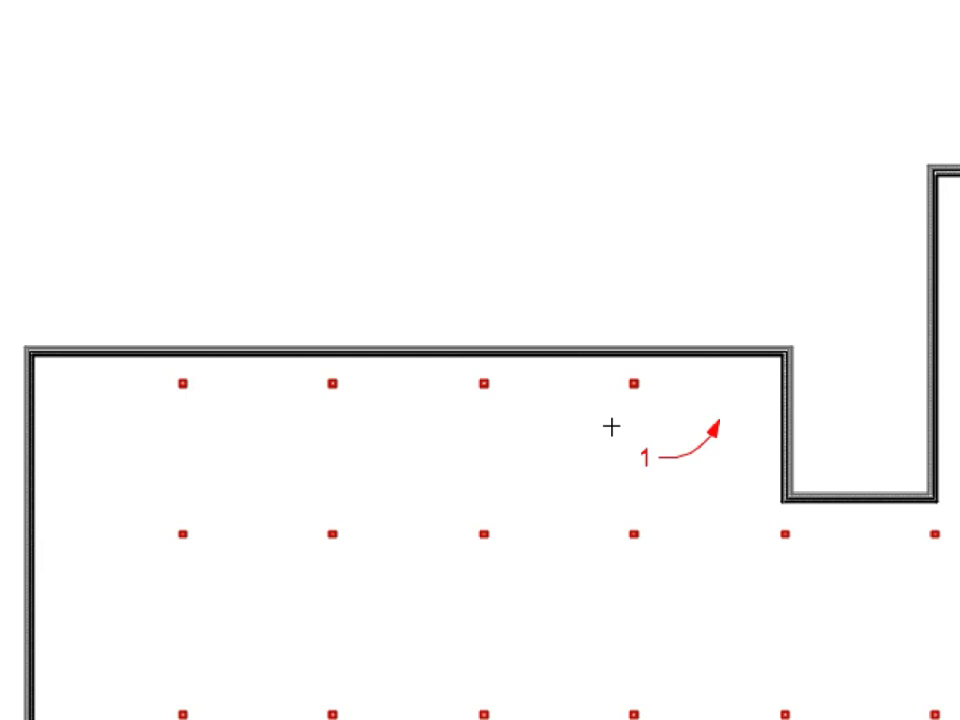
{"action": "key", "text": "space"}
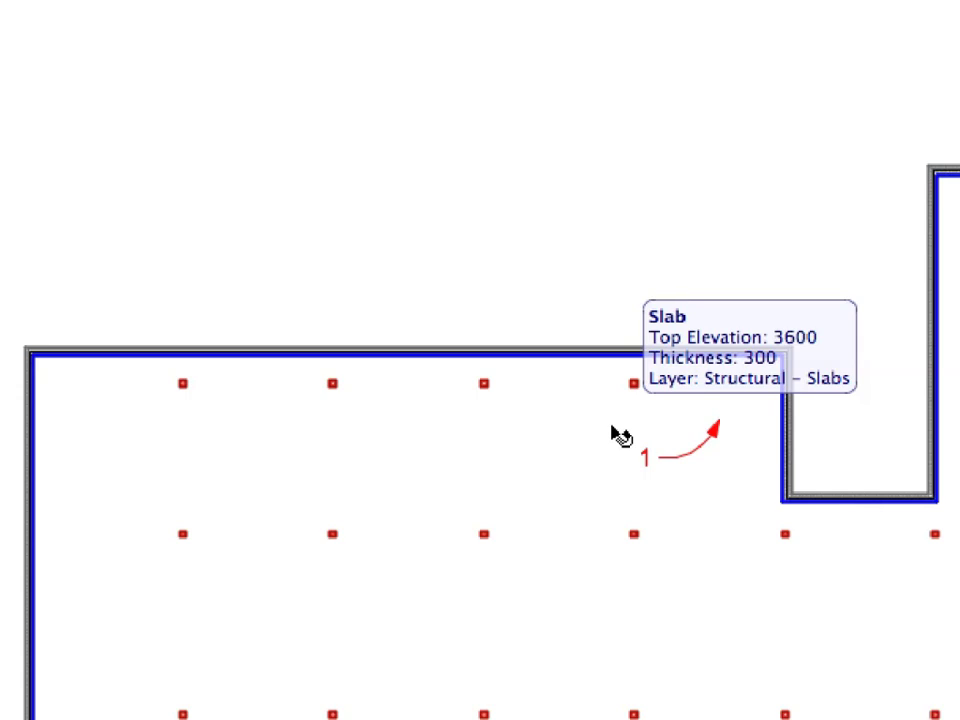
Open the 2.5.5 Modifying Slab view and delete the horizontal wall at marker 1
{"action": "left_click", "coordinate": [613, 428]}
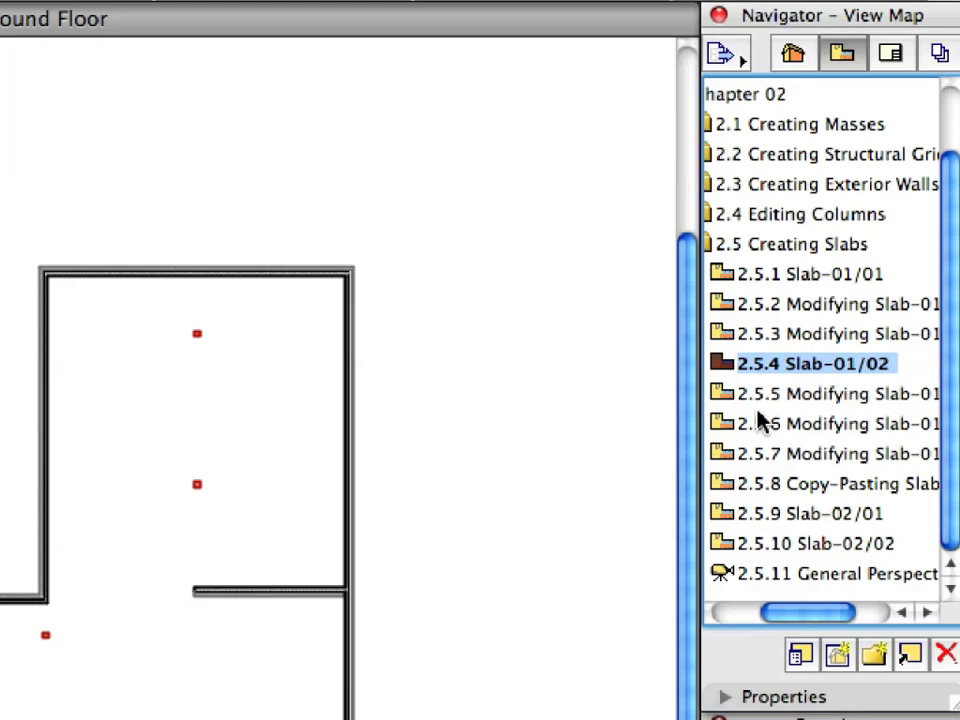
{"action": "left_click", "coordinate": [844, 297]}
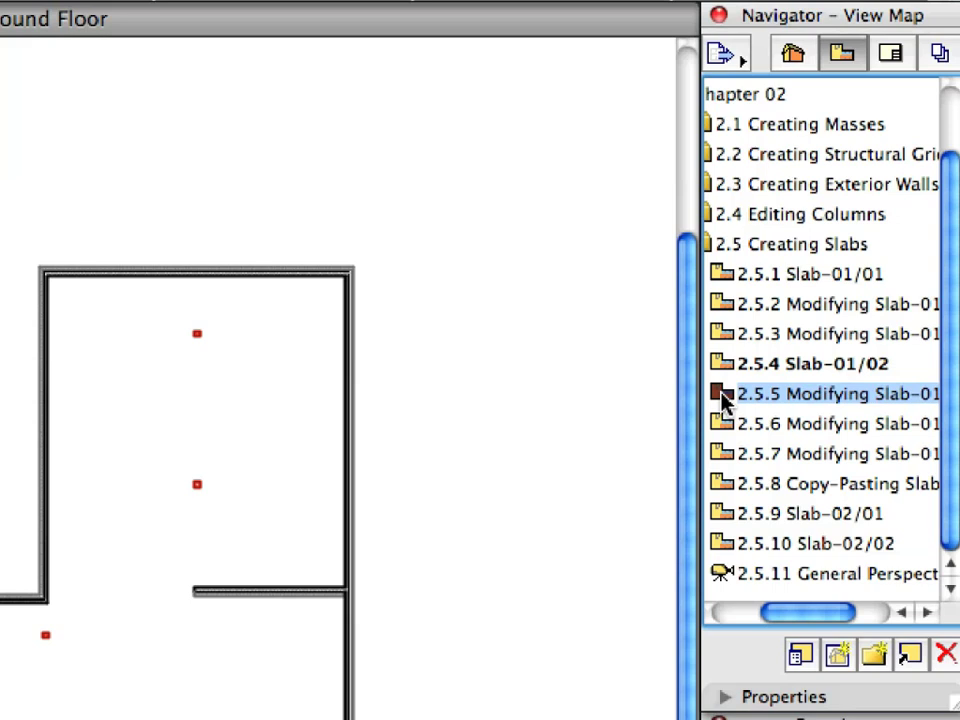
{"action": "double_click", "coordinate": [722, 398]}
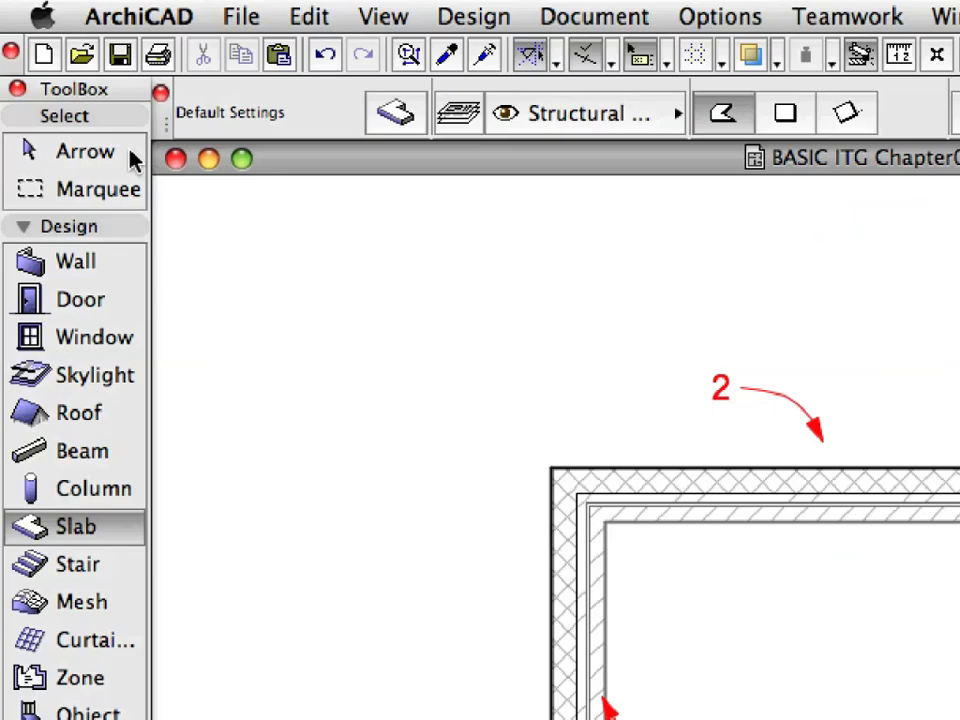
{"action": "left_click", "coordinate": [128, 153]}
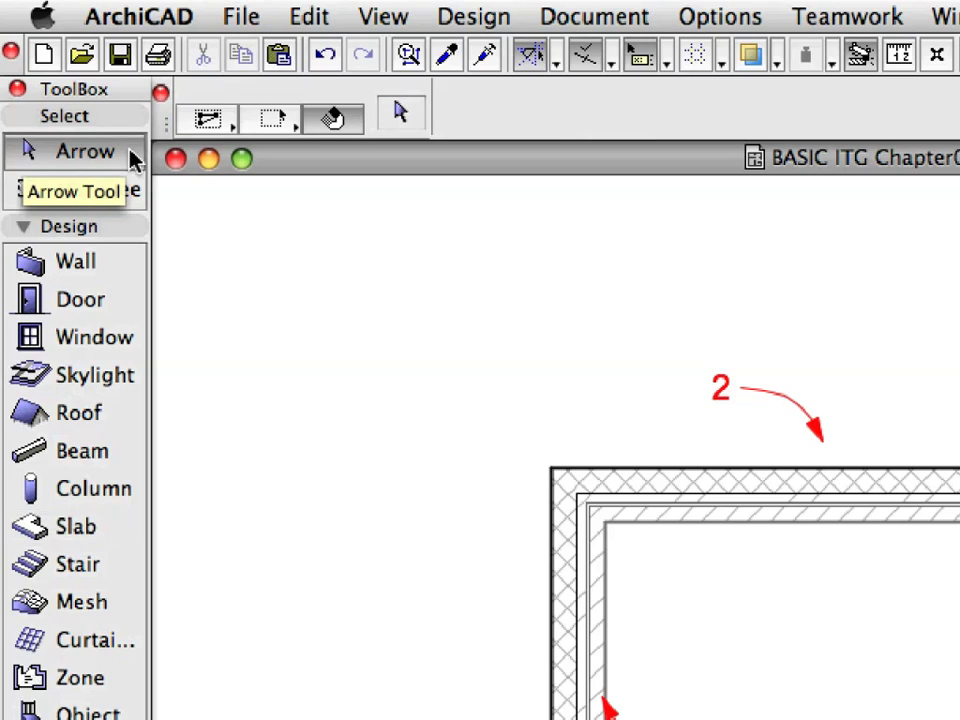
{"action": "mouse_move", "coordinate": [462, 528]}
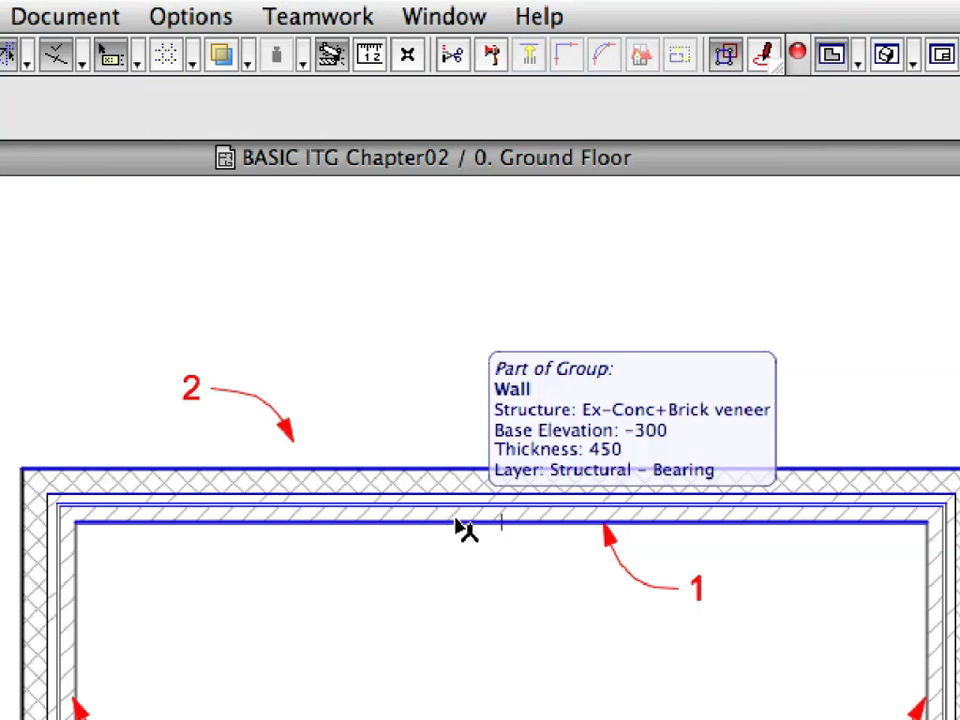
{"action": "left_click", "coordinate": [462, 528]}
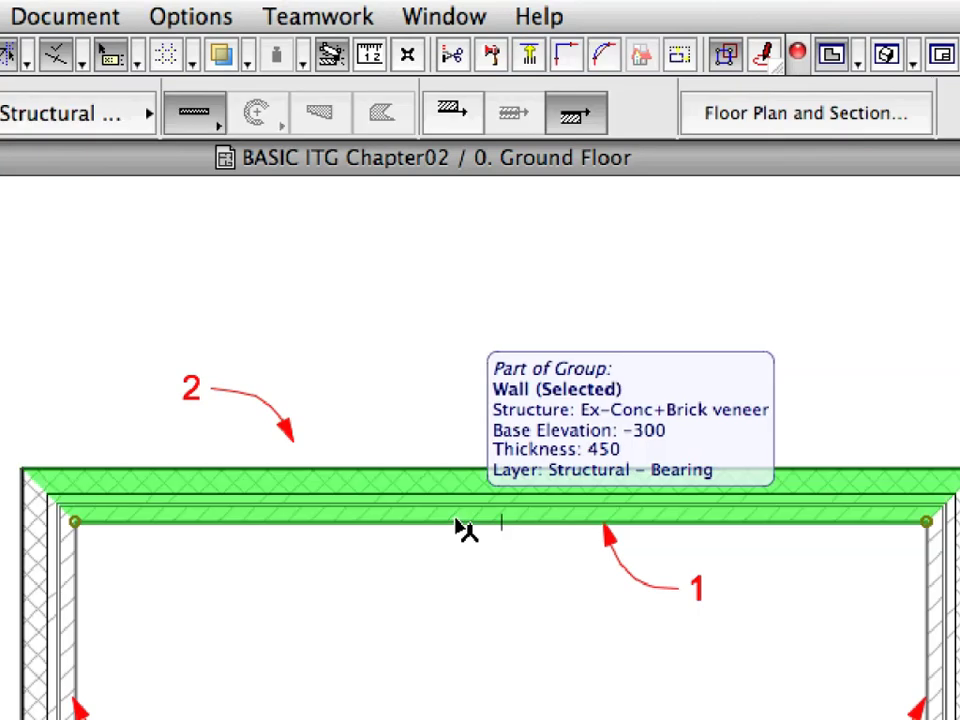
{"action": "right_click", "coordinate": [303, 216]}
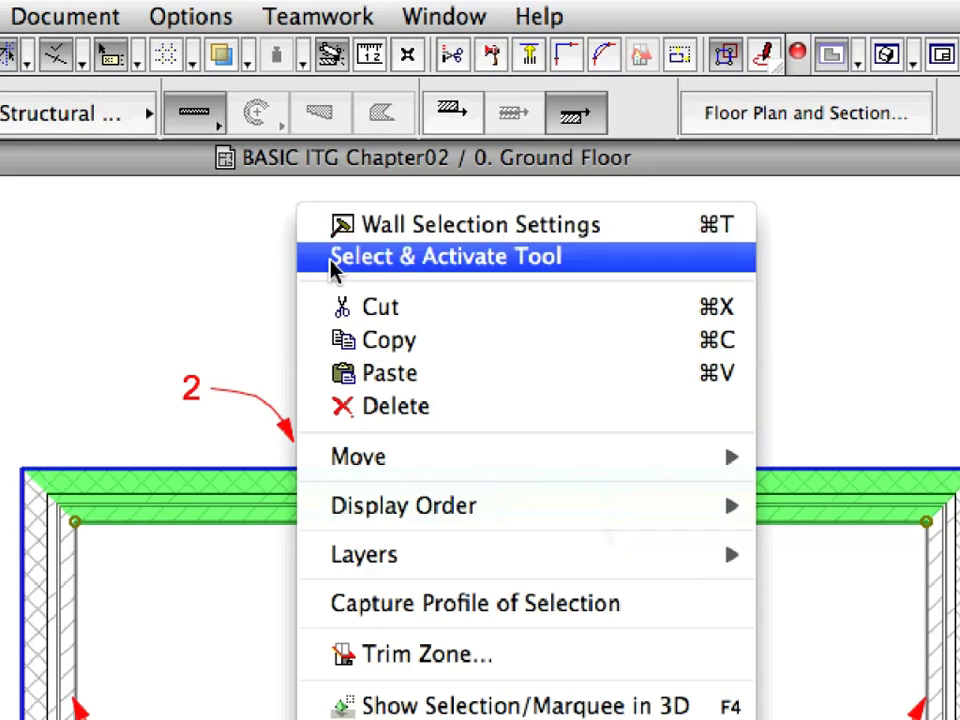
{"action": "left_click", "coordinate": [508, 424]}
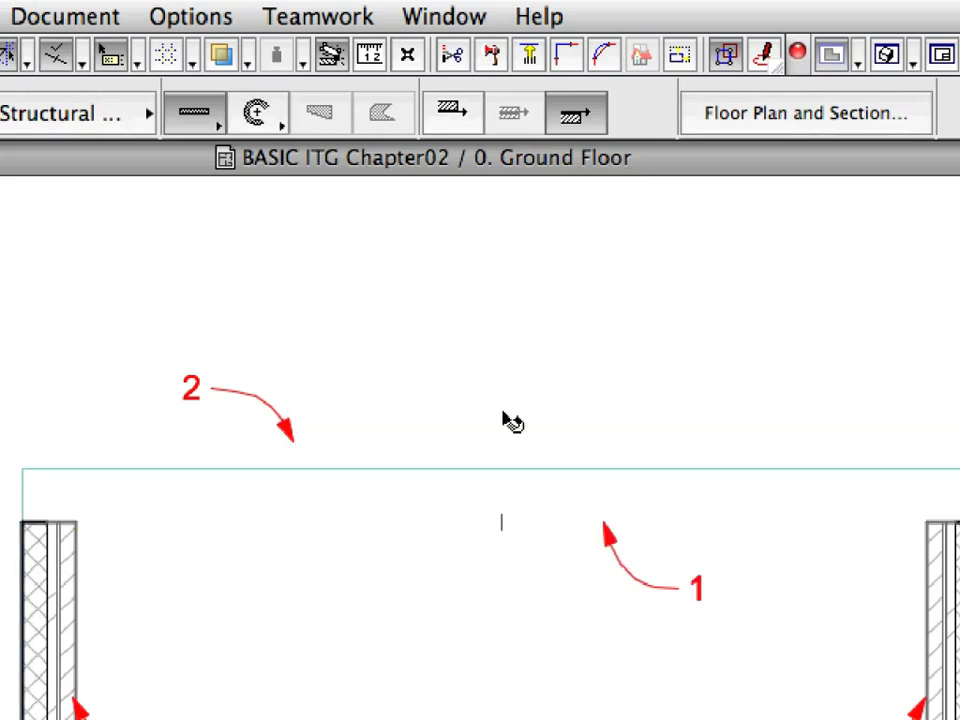
Select the slab at marker 2 and offset its horizontal edge by 320 towards the ends of the two vertical walls
{"action": "left_click", "coordinate": [349, 460]}
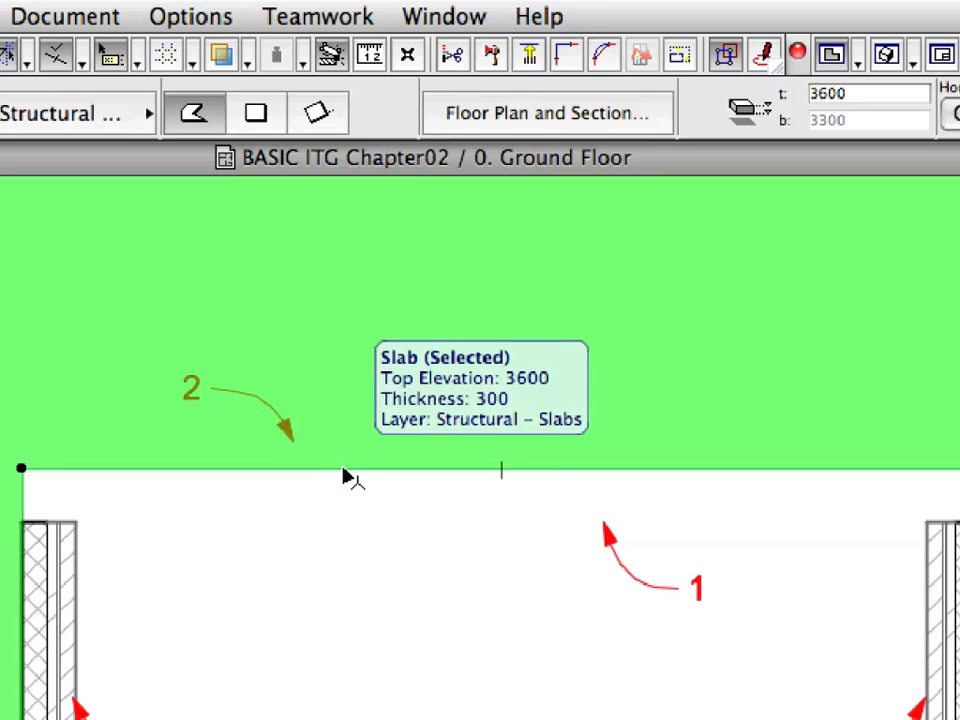
{"action": "left_click", "coordinate": [343, 470]}
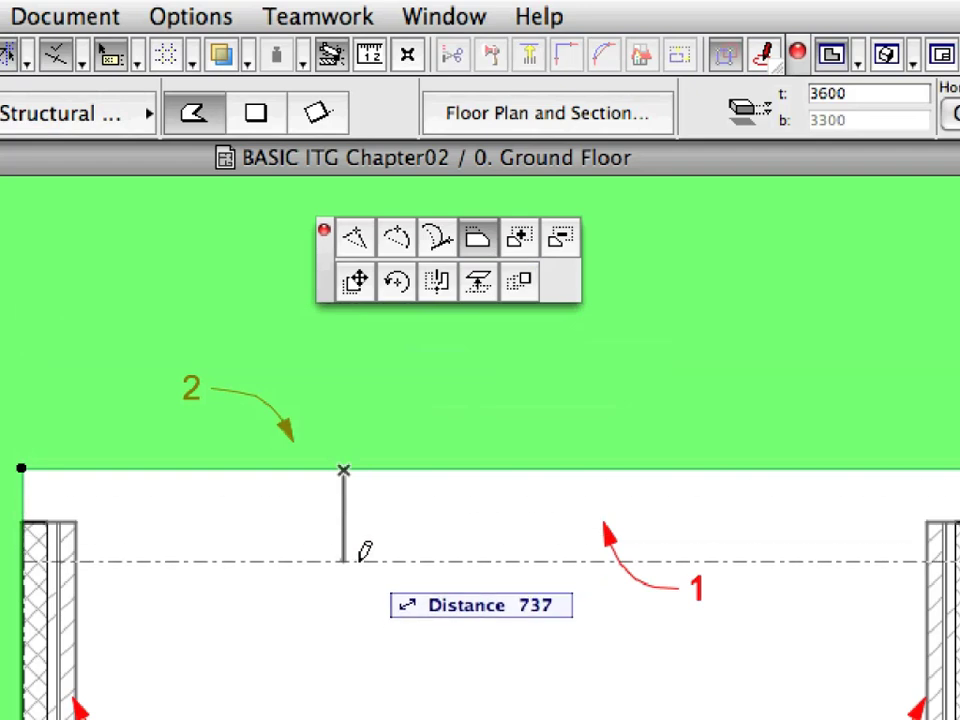
{"action": "type", "text": "32"}
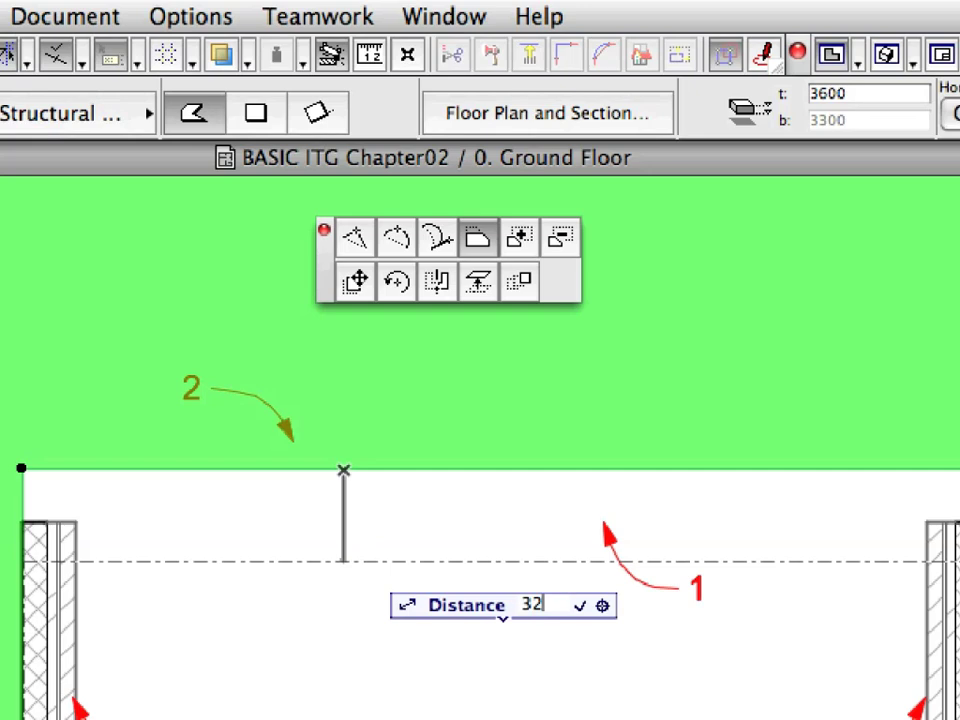
{"action": "type", "text": "0"}
{"action": "key", "text": "Return"}
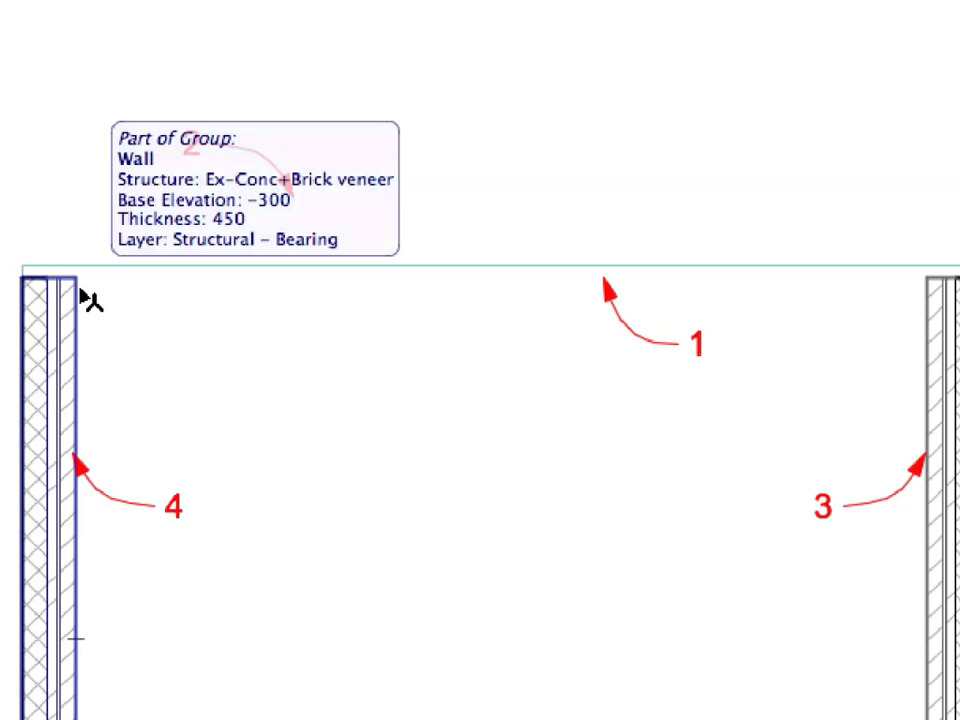
Adjust the two vertical walls at markers 3 and 4 to the slab edge between them
{"action": "left_click", "coordinate": [85, 298]}
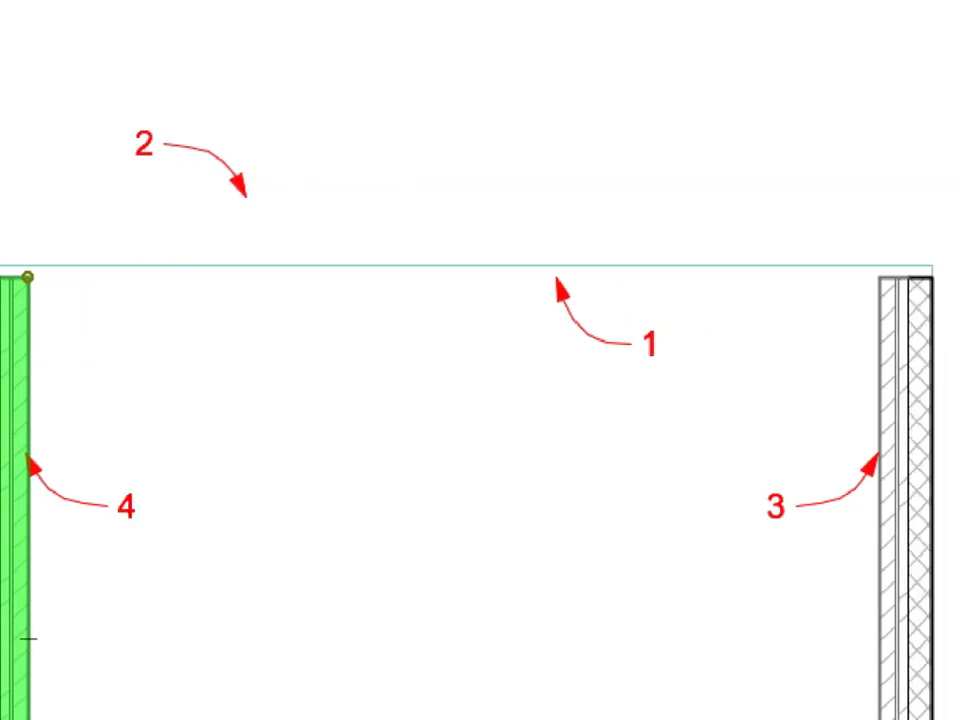
{"action": "left_click", "coordinate": [882, 338], "text": "shift"}
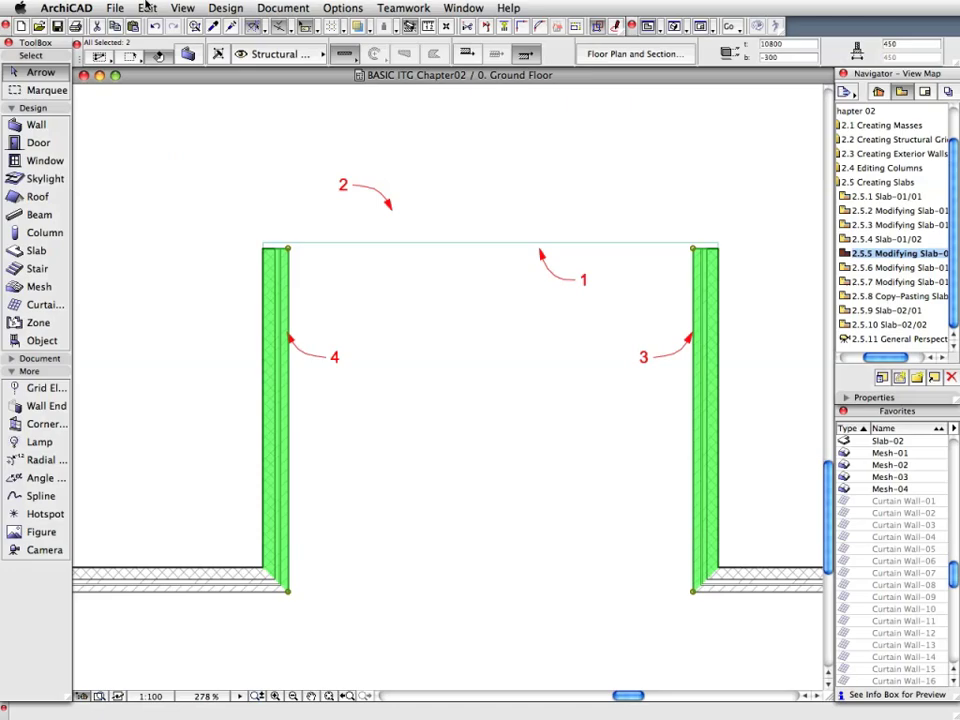
{"action": "left_click", "coordinate": [147, 7]}
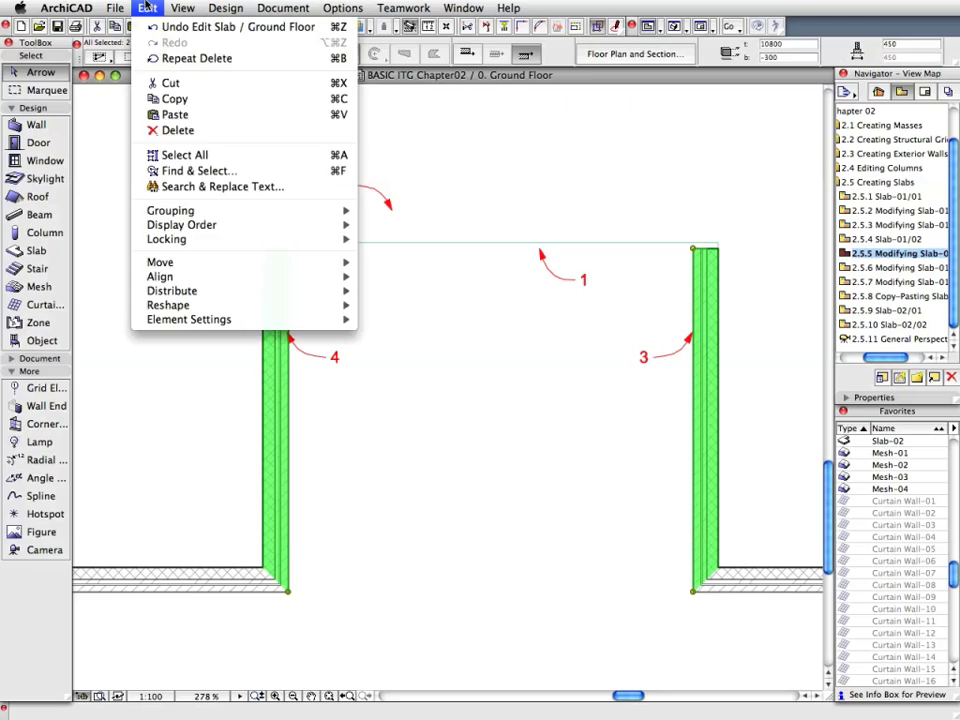
{"action": "mouse_move", "coordinate": [258, 308]}
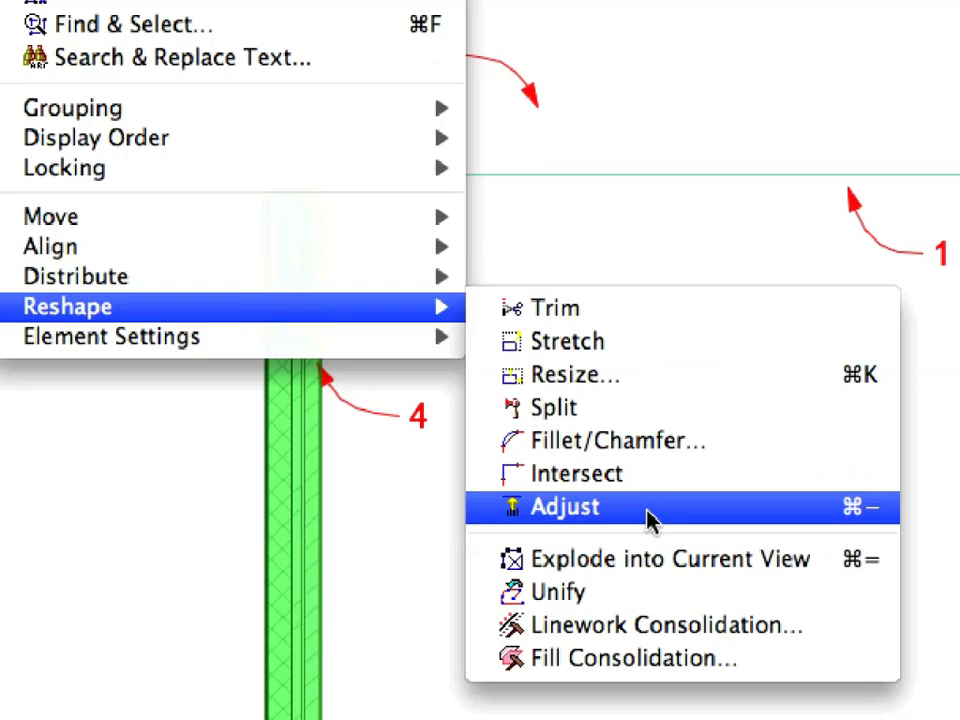
{"action": "left_click", "coordinate": [648, 510]}
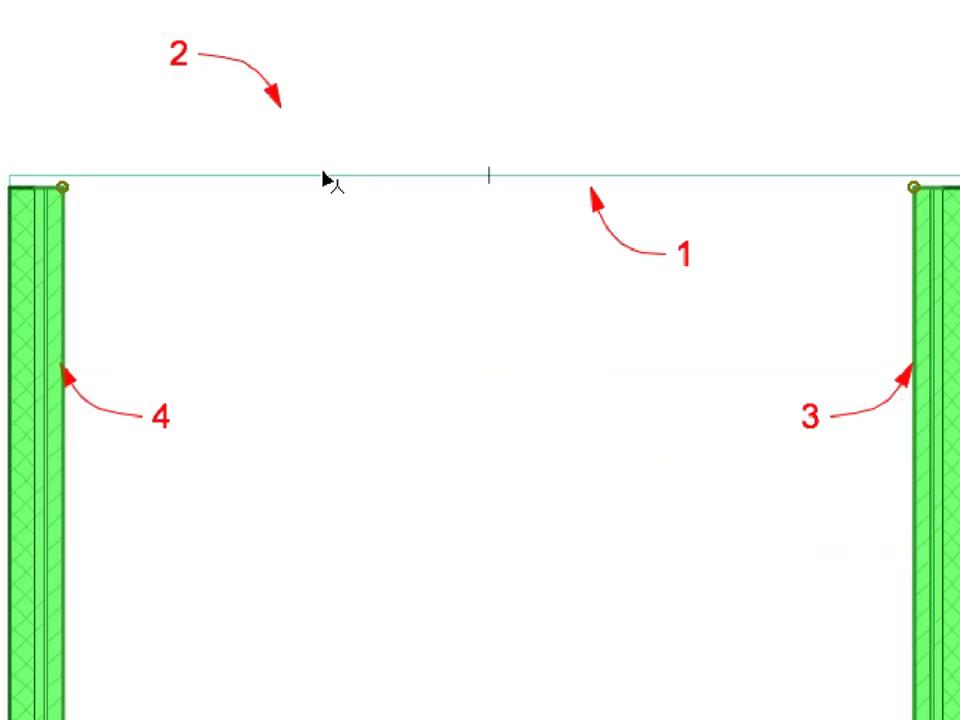
{"action": "left_click", "coordinate": [324, 176]}
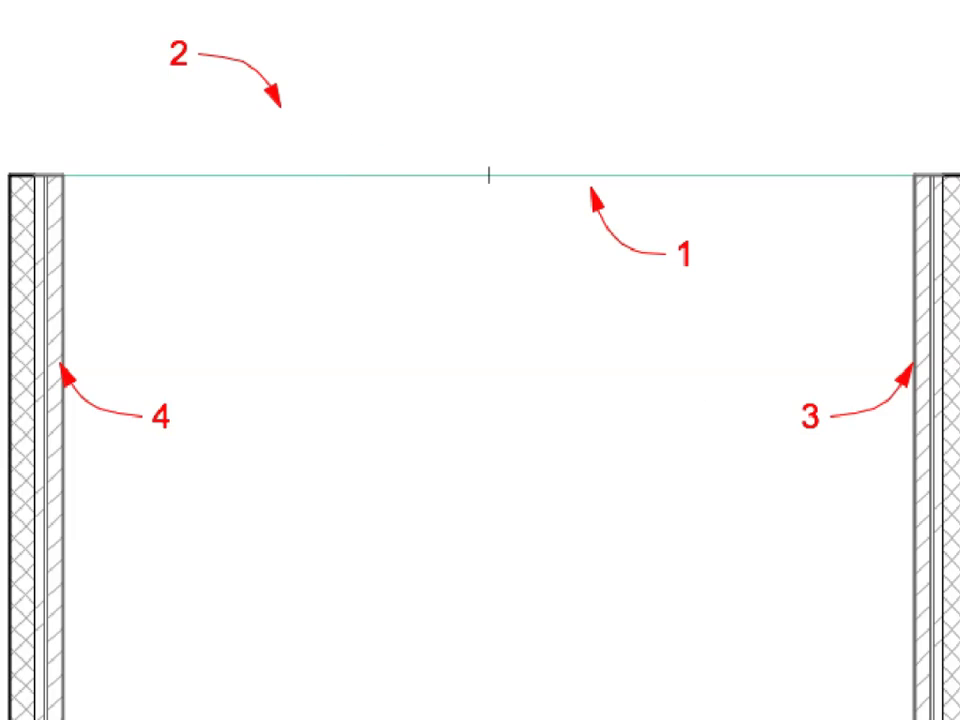
Open the 2.5.6 Modifying Slab view and delete the horizontal wall at marker 1
{"action": "double_click", "coordinate": [740, 232]}
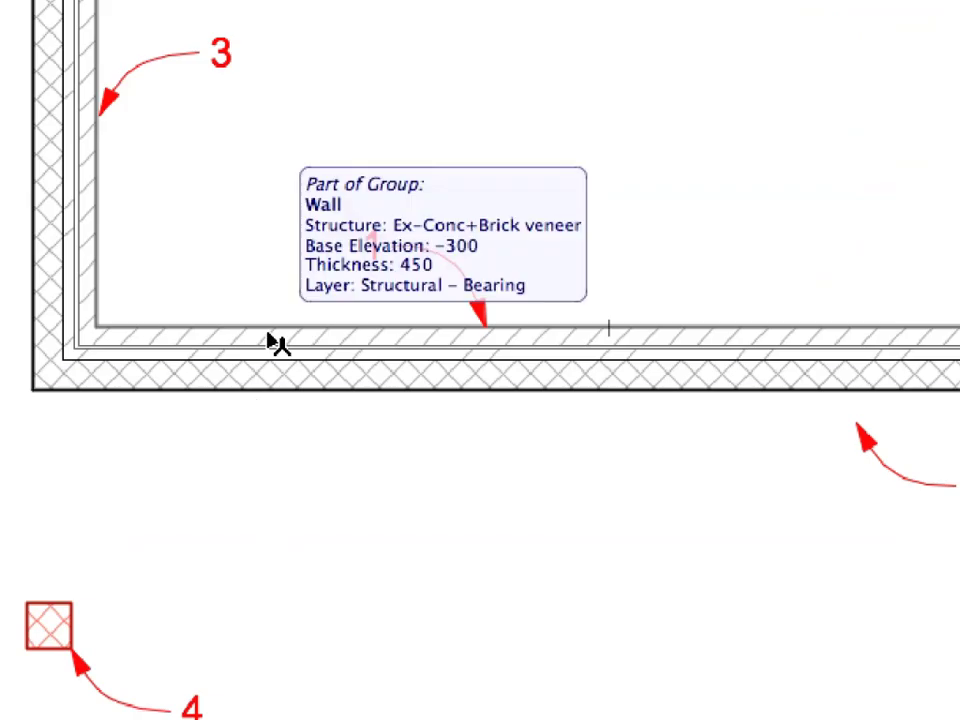
{"action": "left_click", "coordinate": [274, 343]}
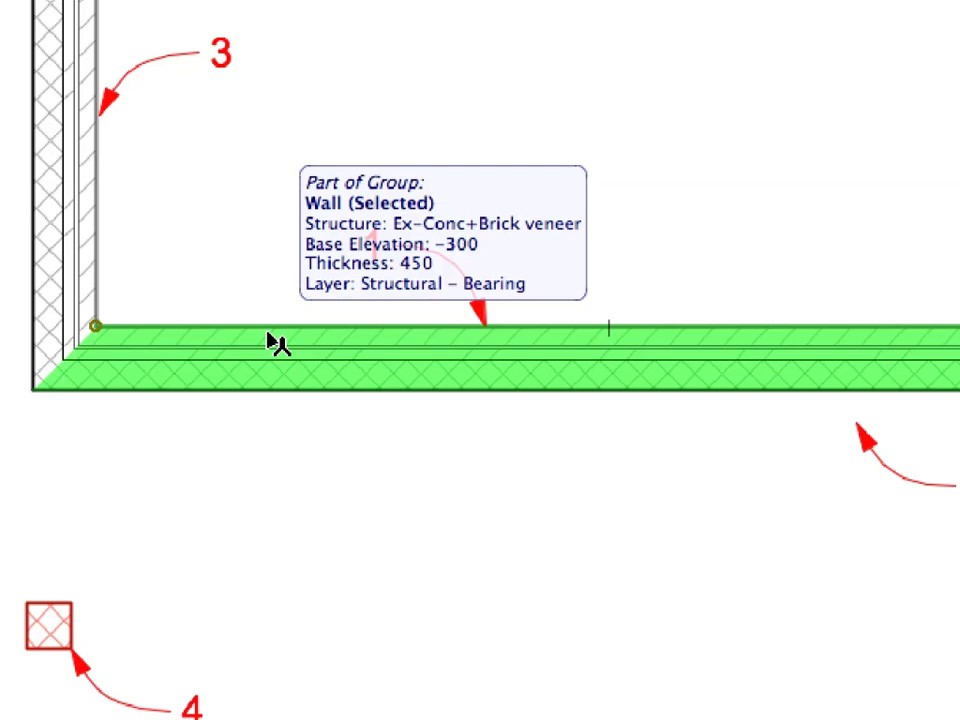
{"action": "right_click", "coordinate": [184, 182]}
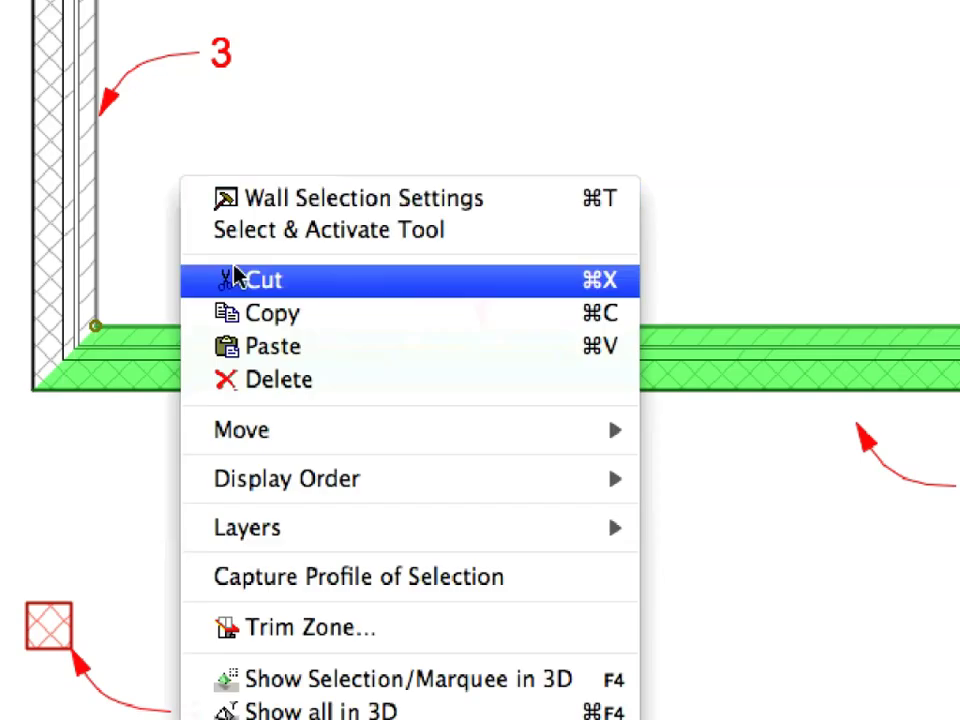
{"action": "left_click", "coordinate": [350, 380]}
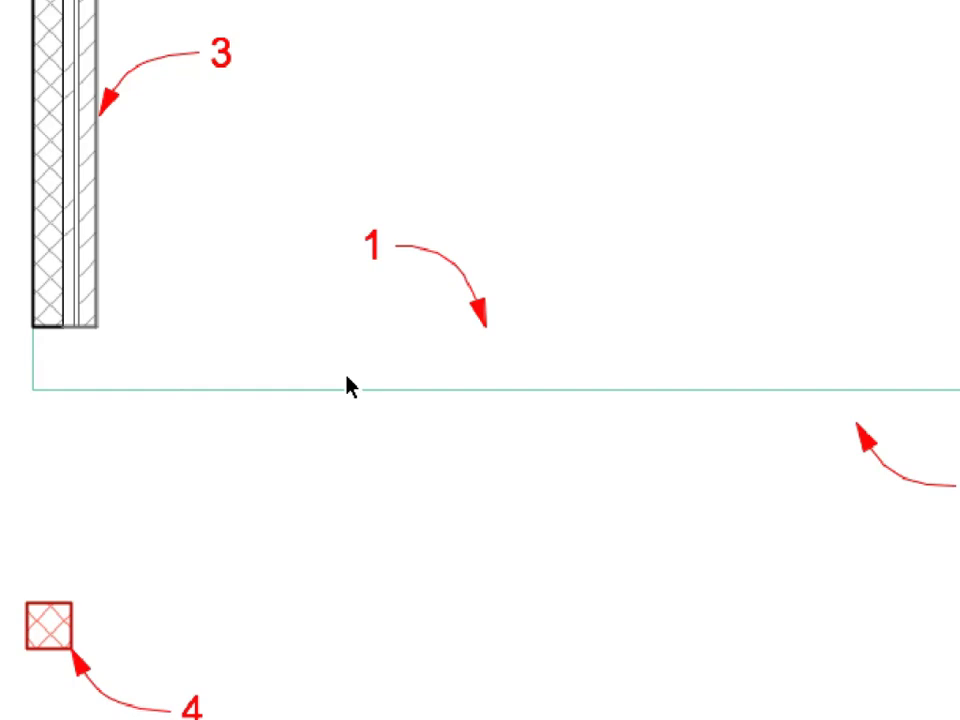
Offset the horizontal slab edge at marker 2 by 320 towards the remaining wall ends and deselect the slab
{"action": "left_click", "coordinate": [763, 435]}
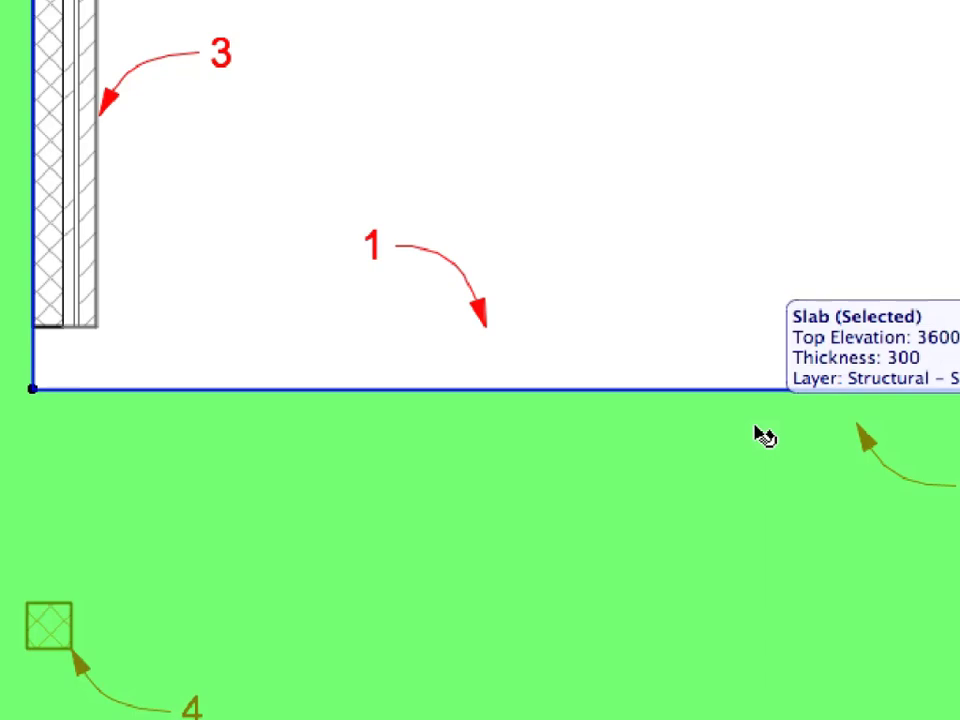
{"action": "left_click", "coordinate": [650, 389]}
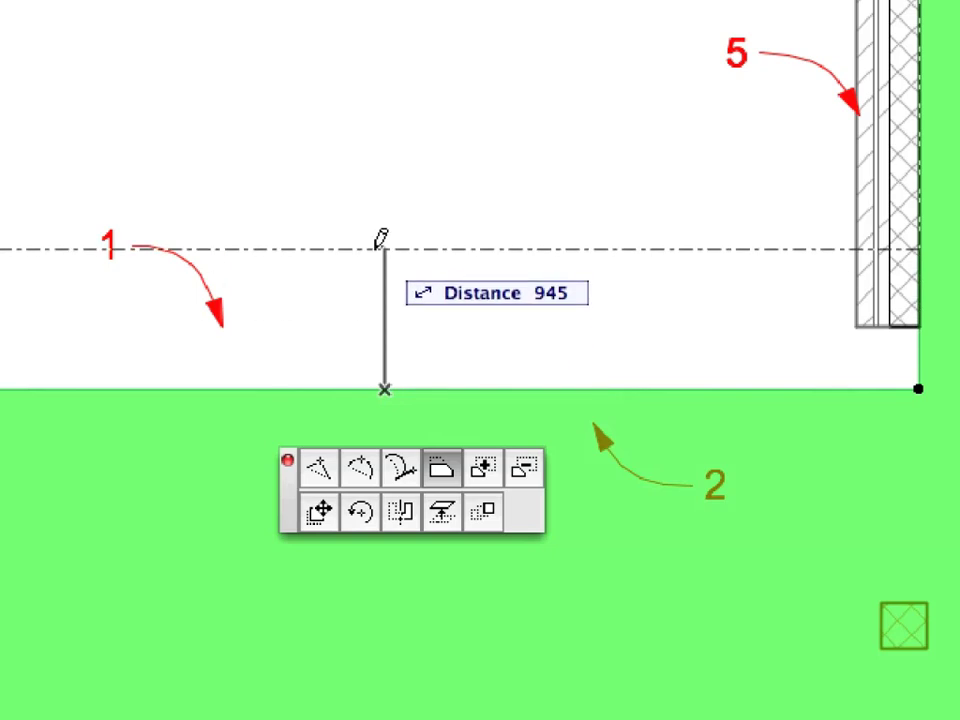
{"action": "type", "text": "320"}
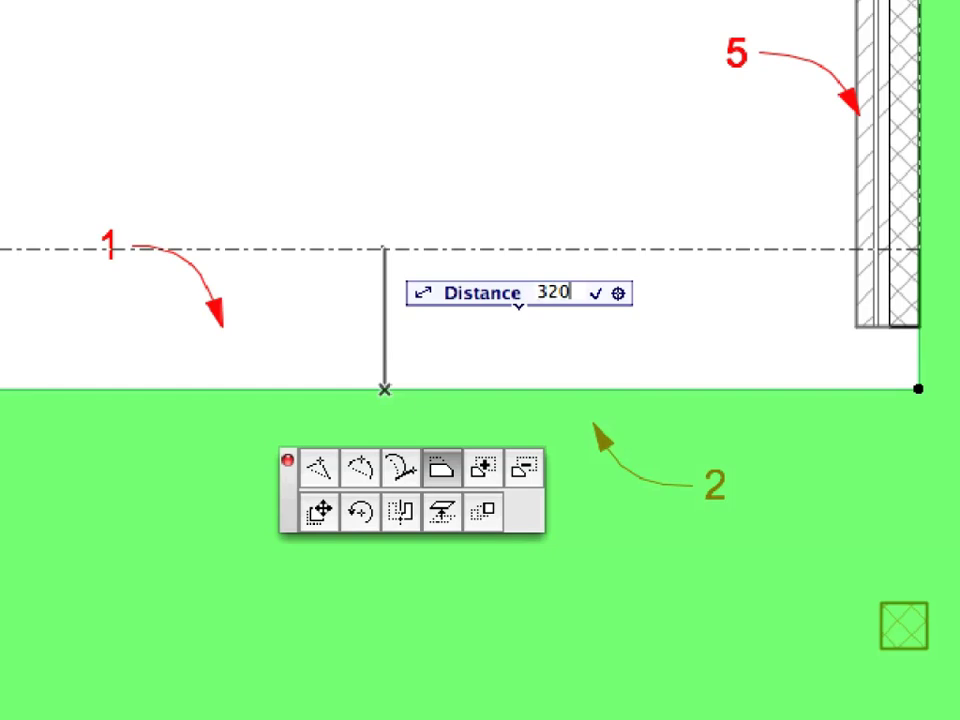
{"action": "key", "text": "Return"}
{"action": "key", "text": "Escape"}
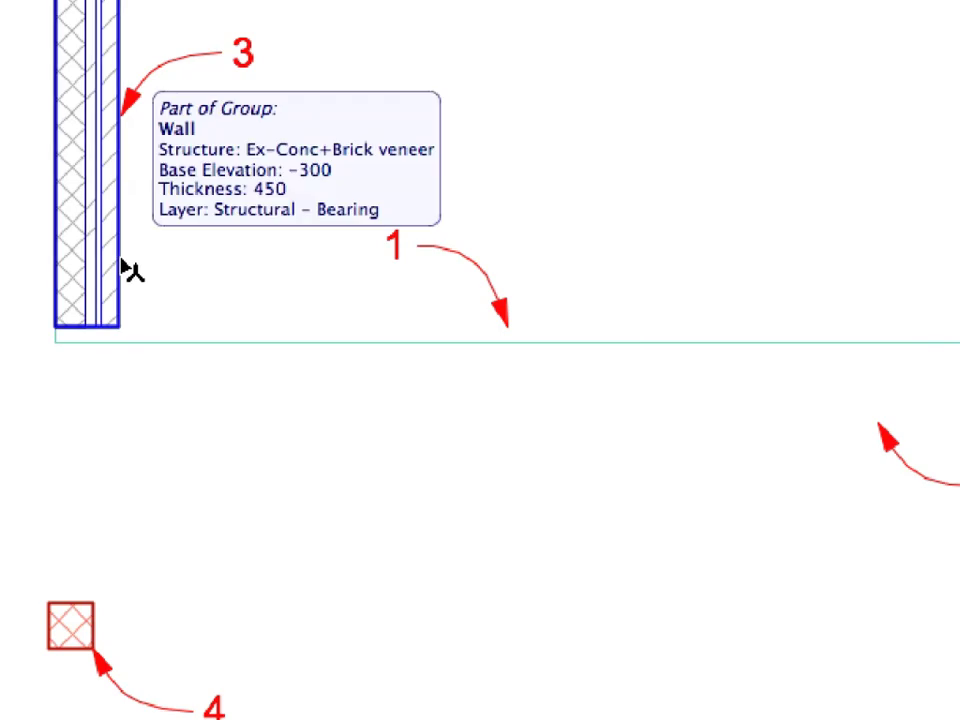
Adjust the vertical wall at marker 3 to the lower edge line of the column at marker 4
{"action": "left_click", "coordinate": [124, 267]}
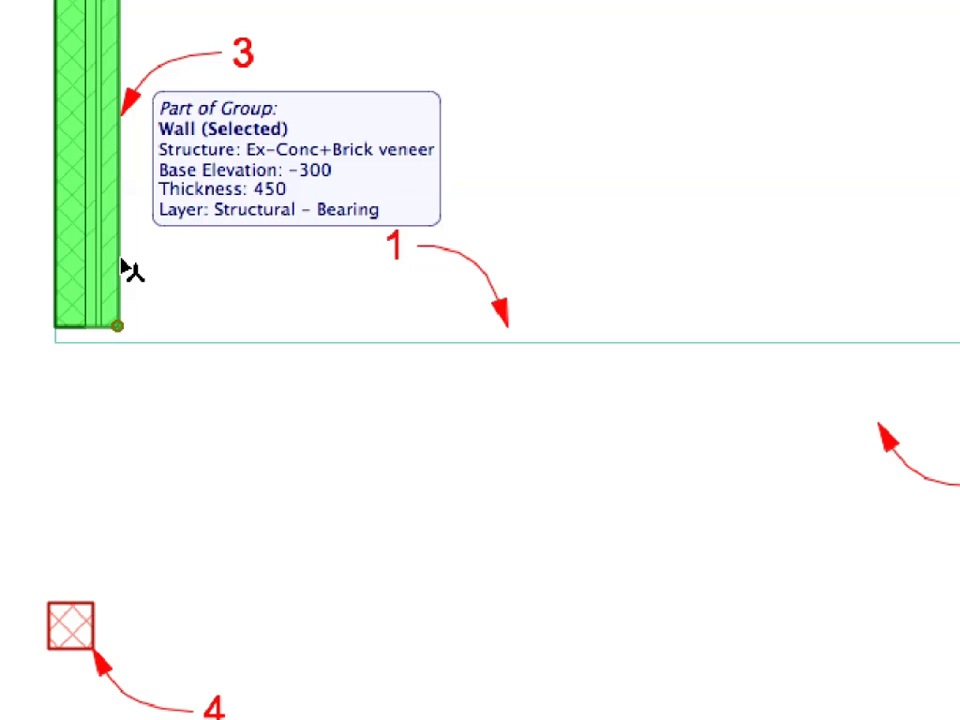
{"action": "left_click", "coordinate": [147, 8]}
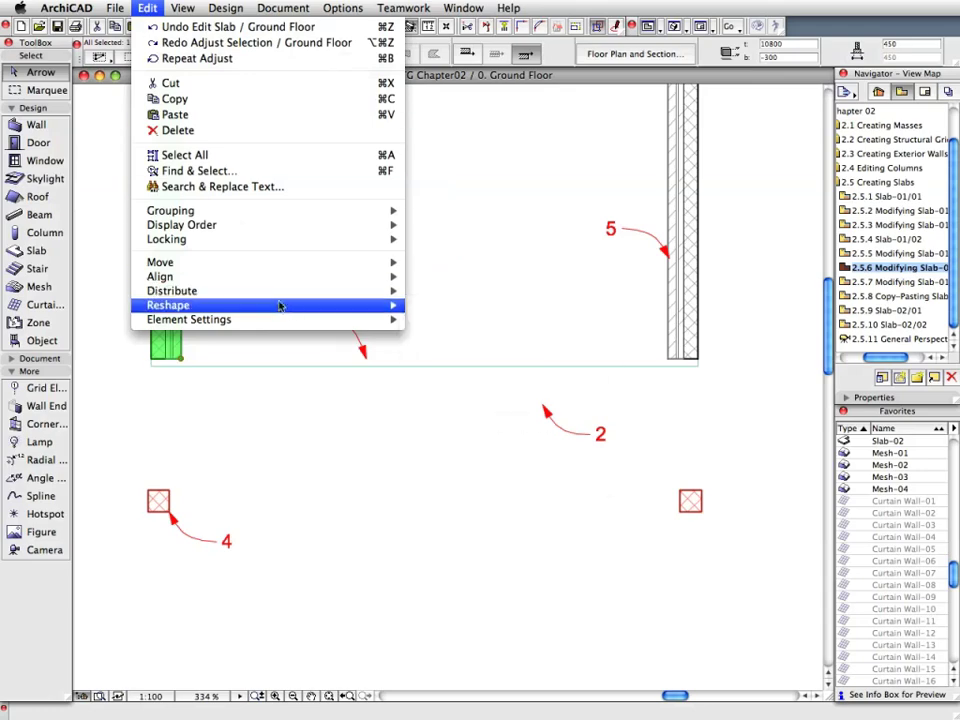
{"action": "mouse_move", "coordinate": [288, 311]}
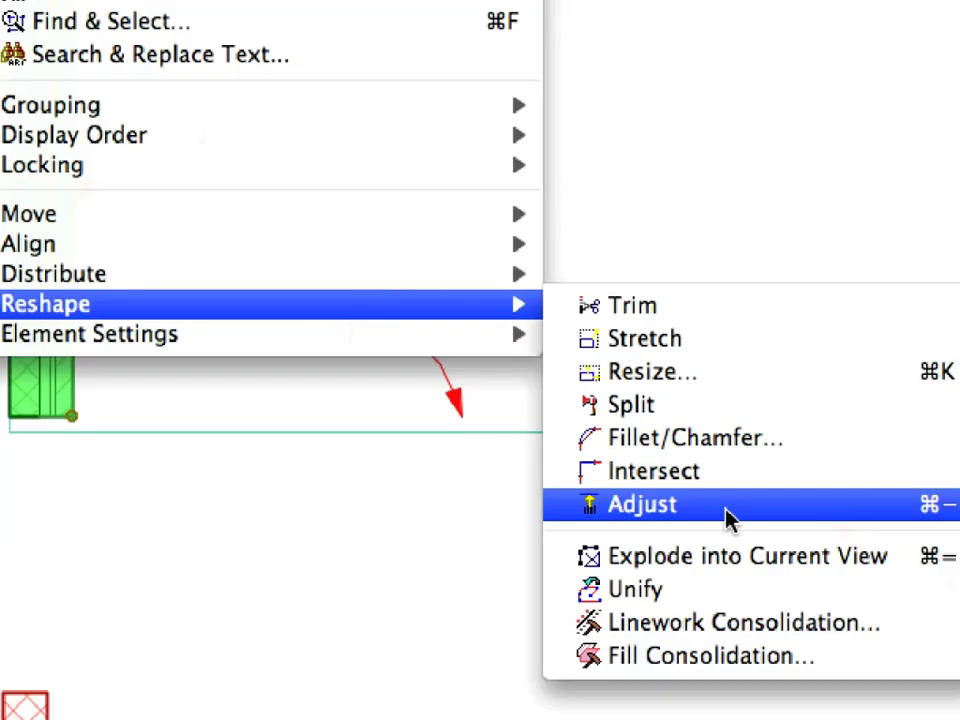
{"action": "left_click", "coordinate": [728, 512]}
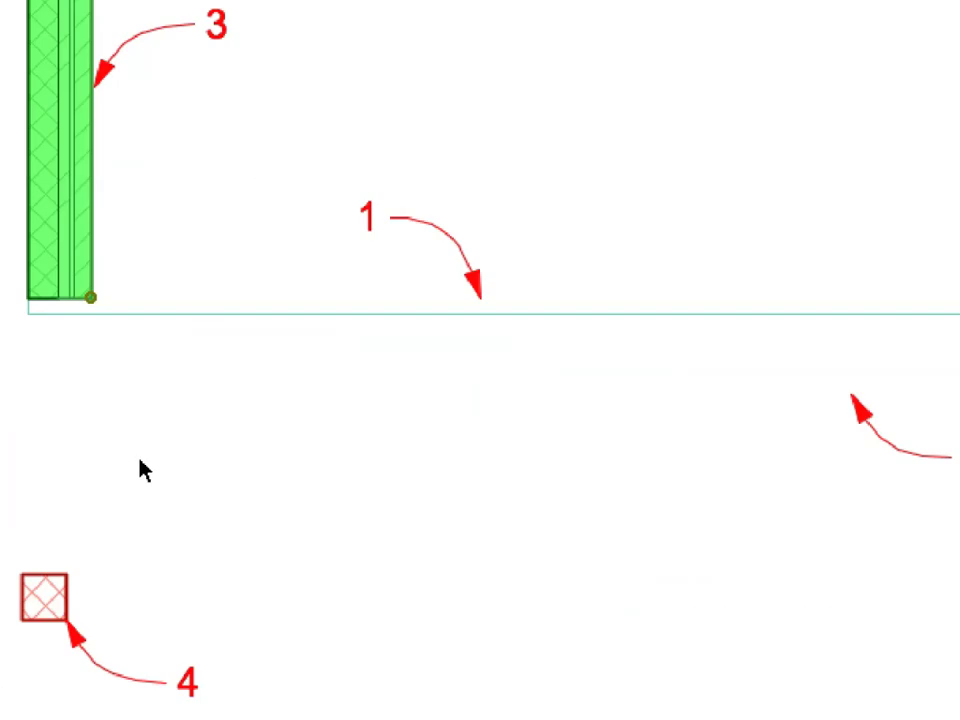
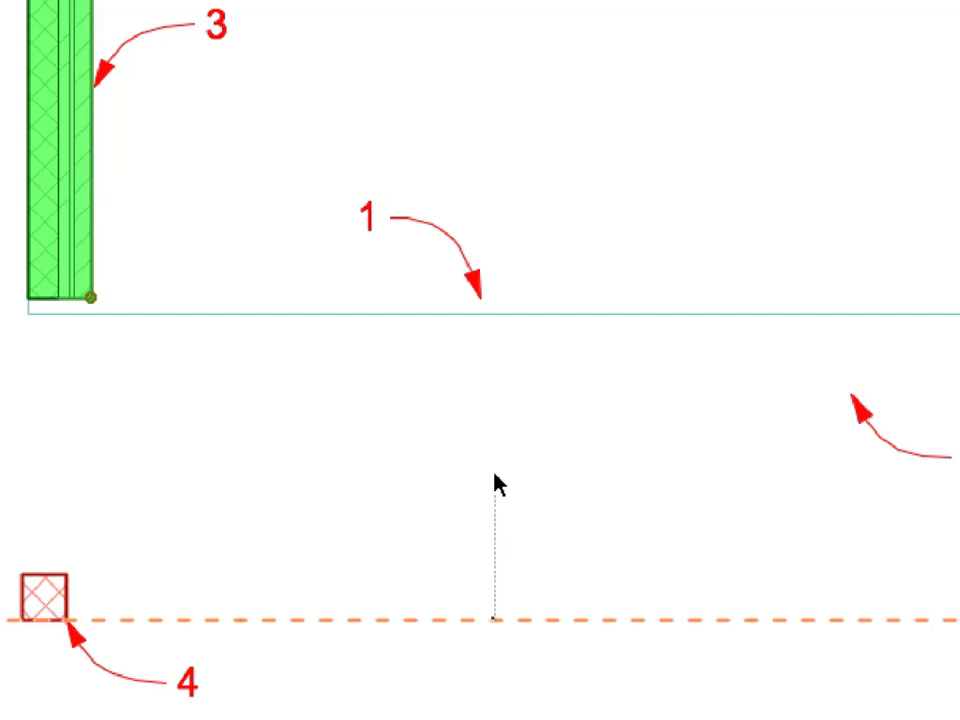
{"action": "left_click", "coordinate": [333, 624]}
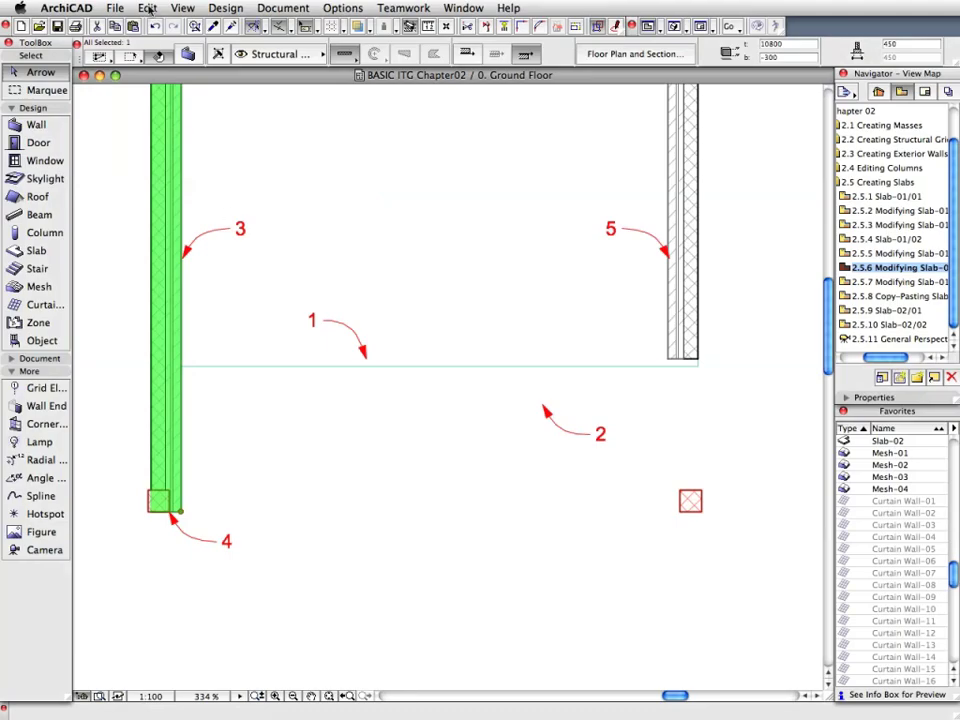
Split the wall at marker 3 along the slab edge at marker 1 and choose a favorite for its lower segment
{"action": "left_click", "coordinate": [148, 8]}
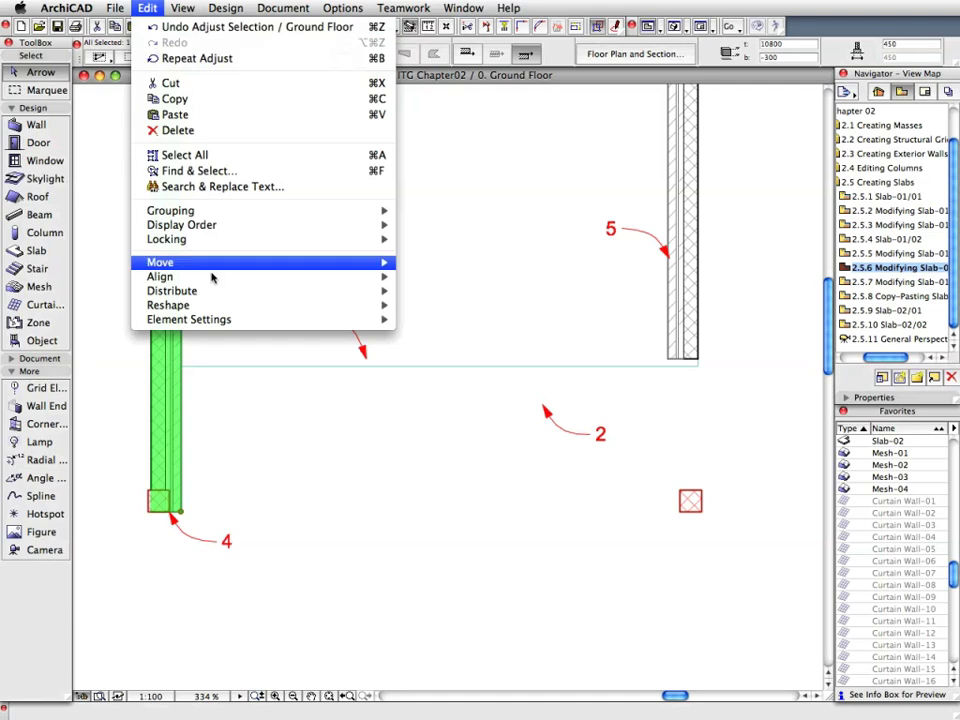
{"action": "mouse_move", "coordinate": [253, 312]}
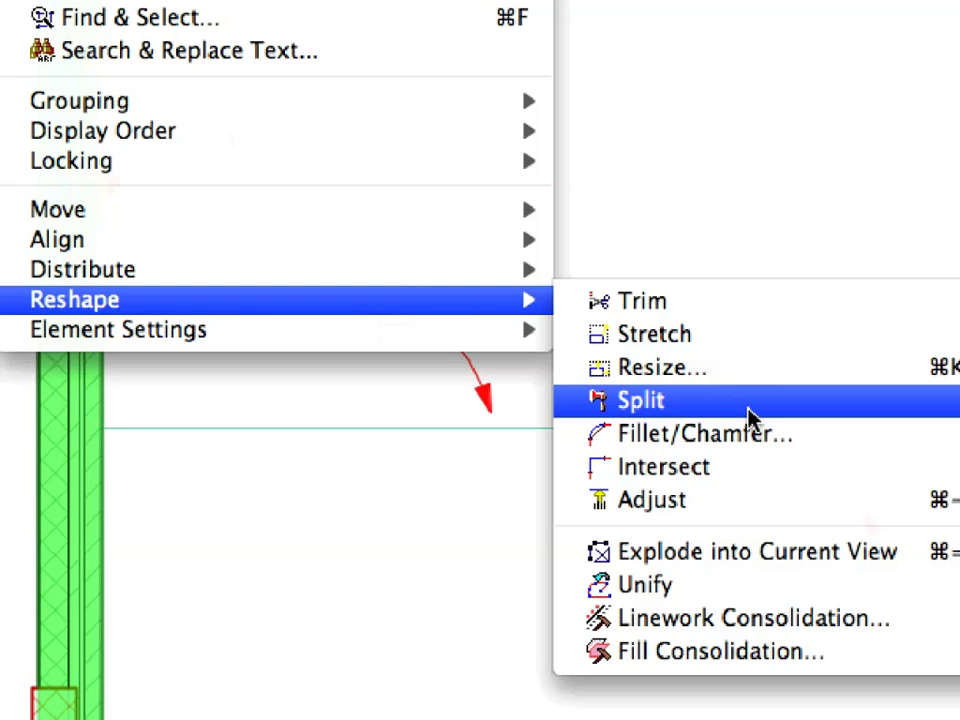
{"action": "left_click", "coordinate": [748, 406]}
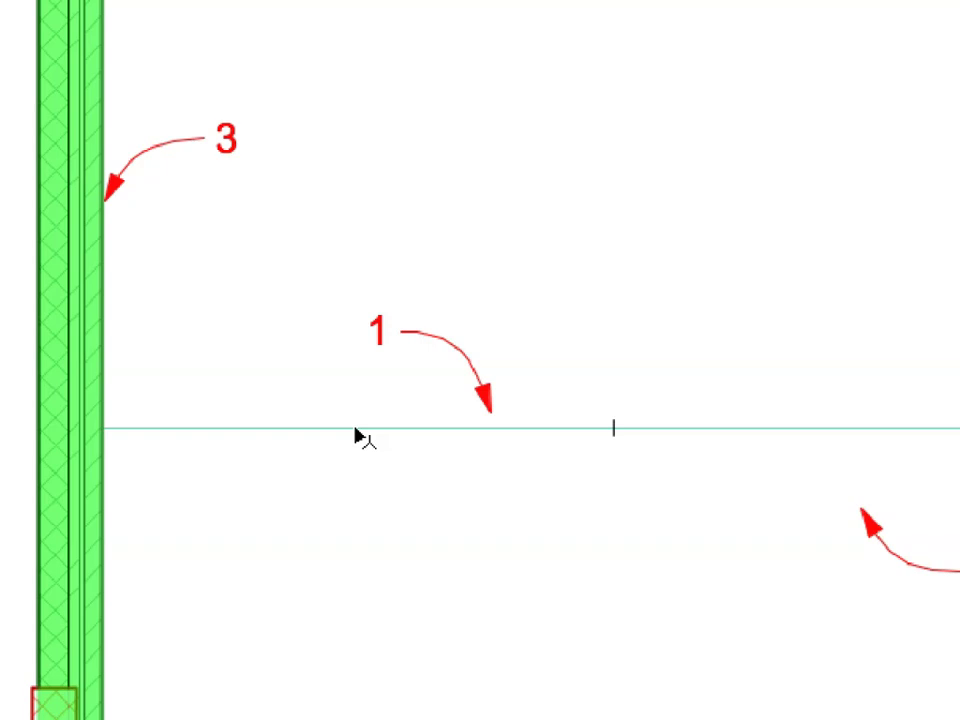
{"action": "left_click", "coordinate": [362, 428]}
{"action": "mouse_move", "coordinate": [339, 528]}
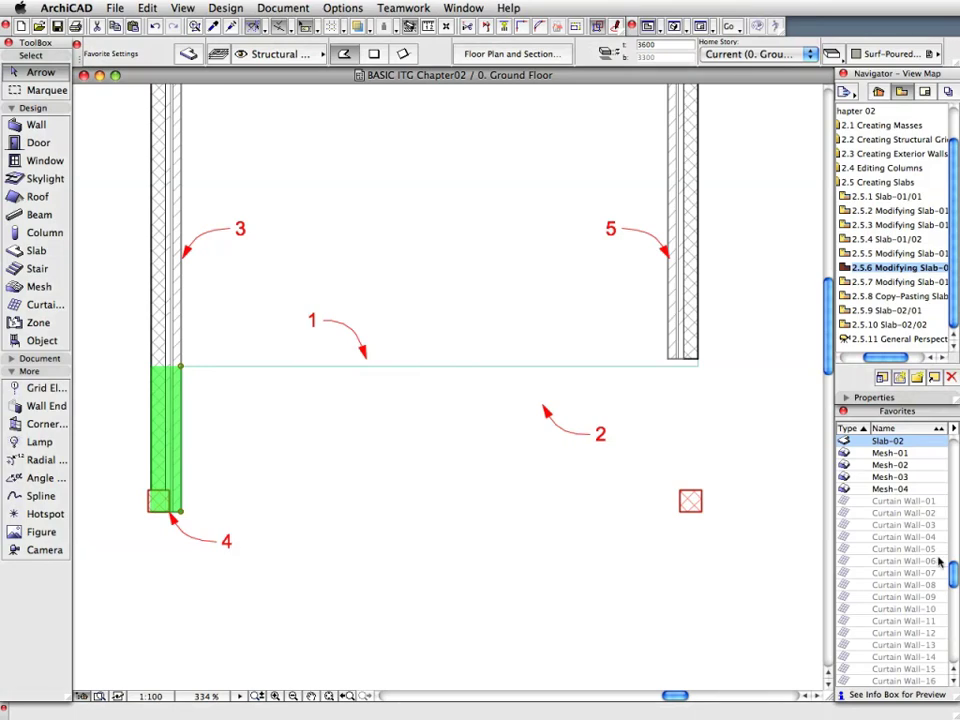
{"action": "scroll", "coordinate": [880, 484], "scroll_direction": "up", "scroll_amount": 10}
{"action": "left_click", "coordinate": [868, 477]}
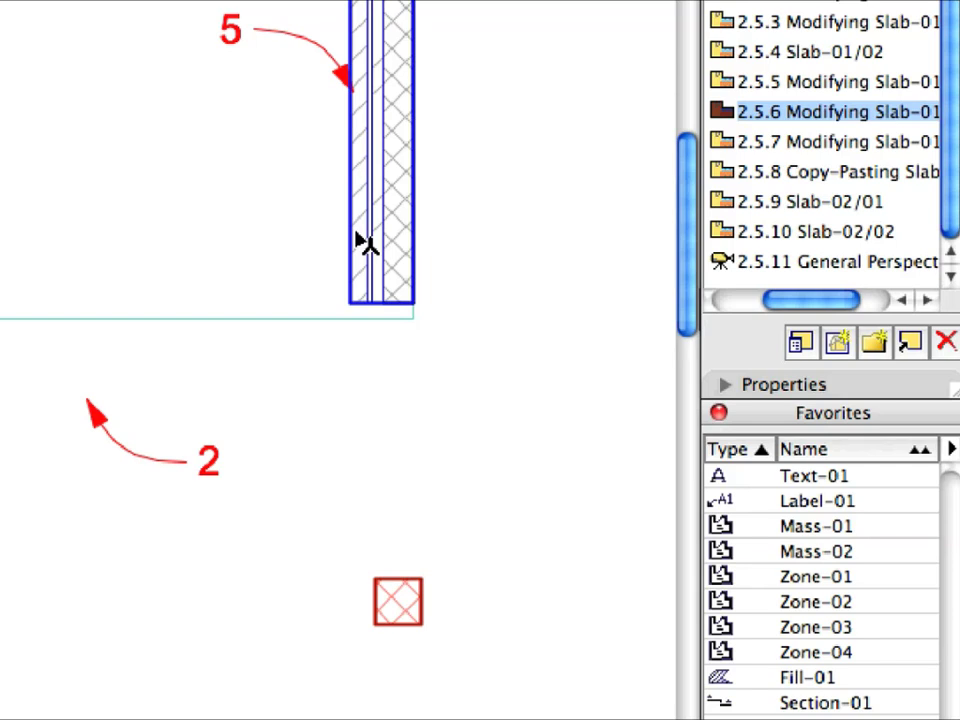
Adjust the vertical wall at marker 5 to the horizontal slab edge and open the 2.5.7 Modifying Slab view
{"action": "left_click", "coordinate": [363, 243]}
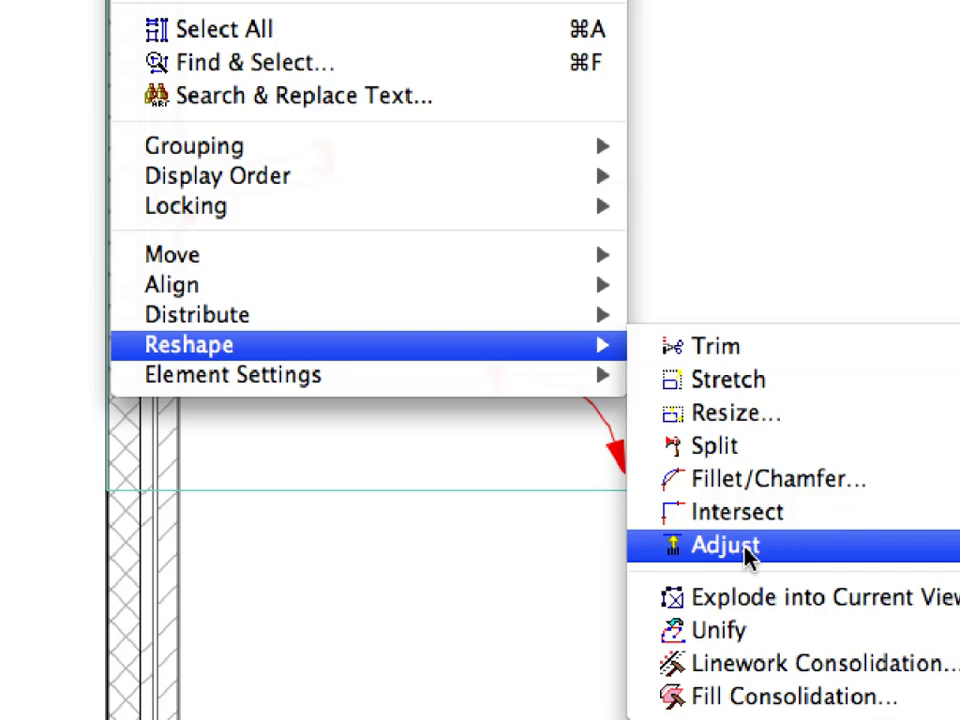
{"action": "left_click", "coordinate": [748, 556]}
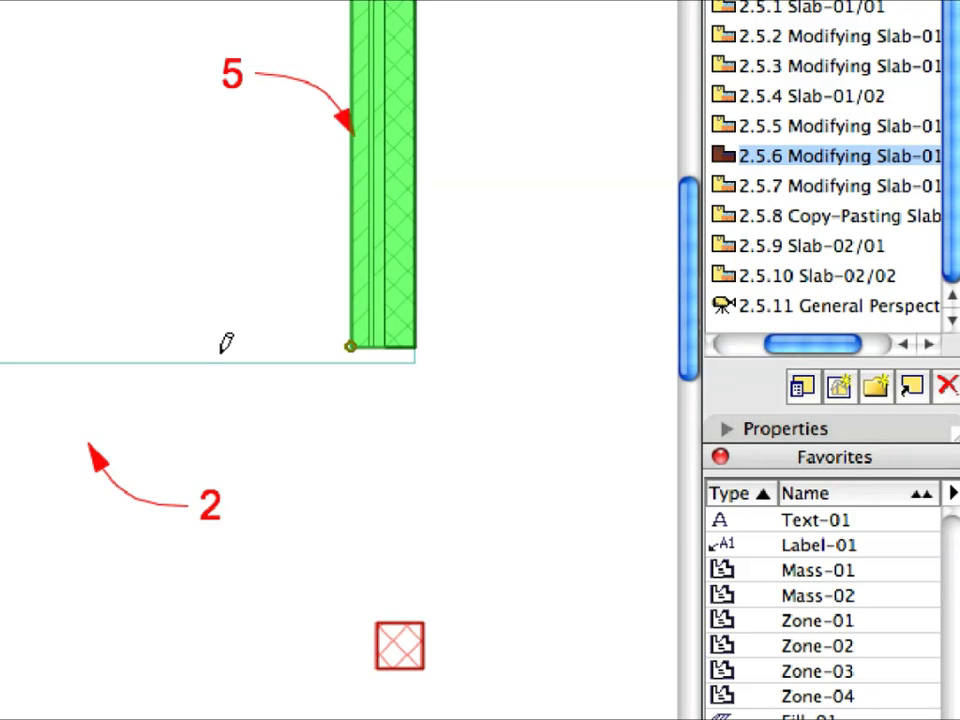
{"action": "left_click", "coordinate": [221, 361]}
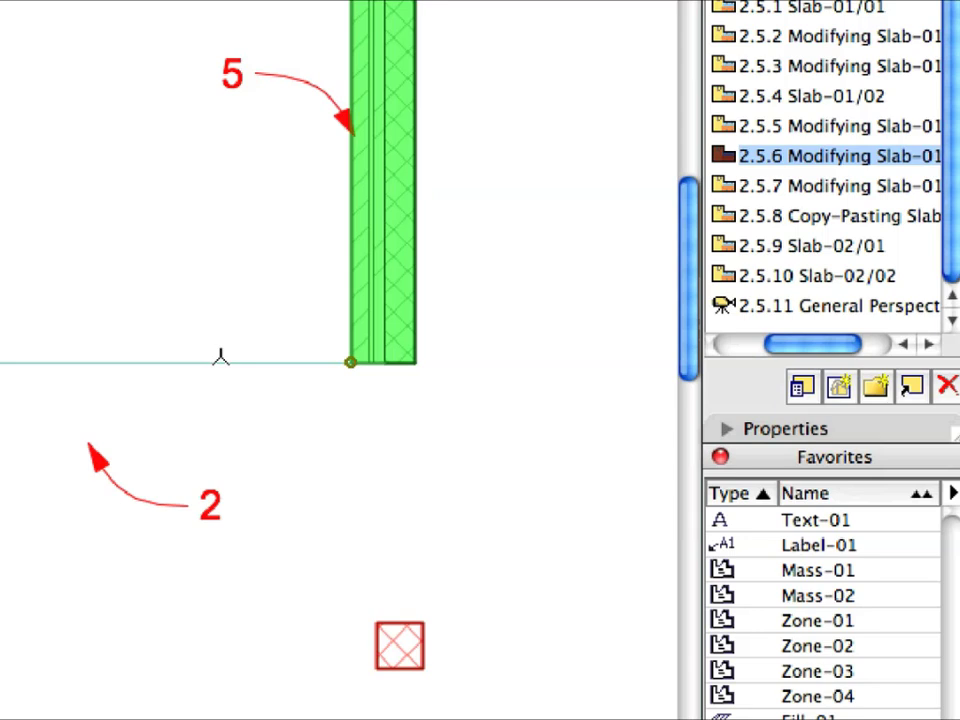
{"action": "left_click", "coordinate": [726, 190]}
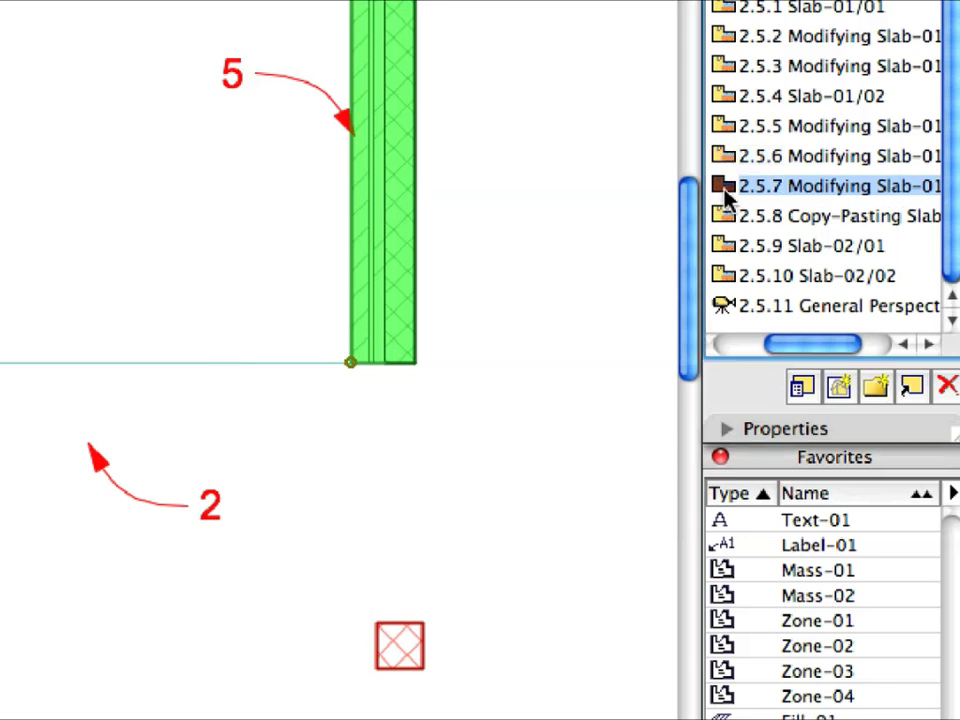
{"action": "double_click", "coordinate": [726, 190]}
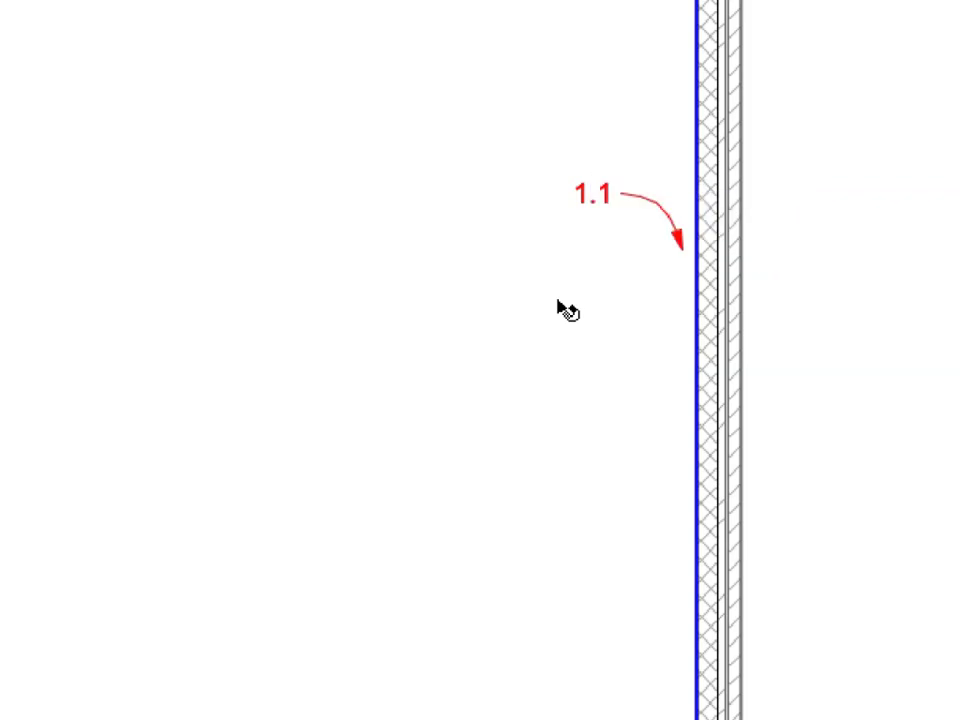
Offset the slab edge at marker 1.1 to the wall end at marker 1.2 and trim away the vertical wall at marker 1.1
{"action": "left_click", "coordinate": [558, 302]}
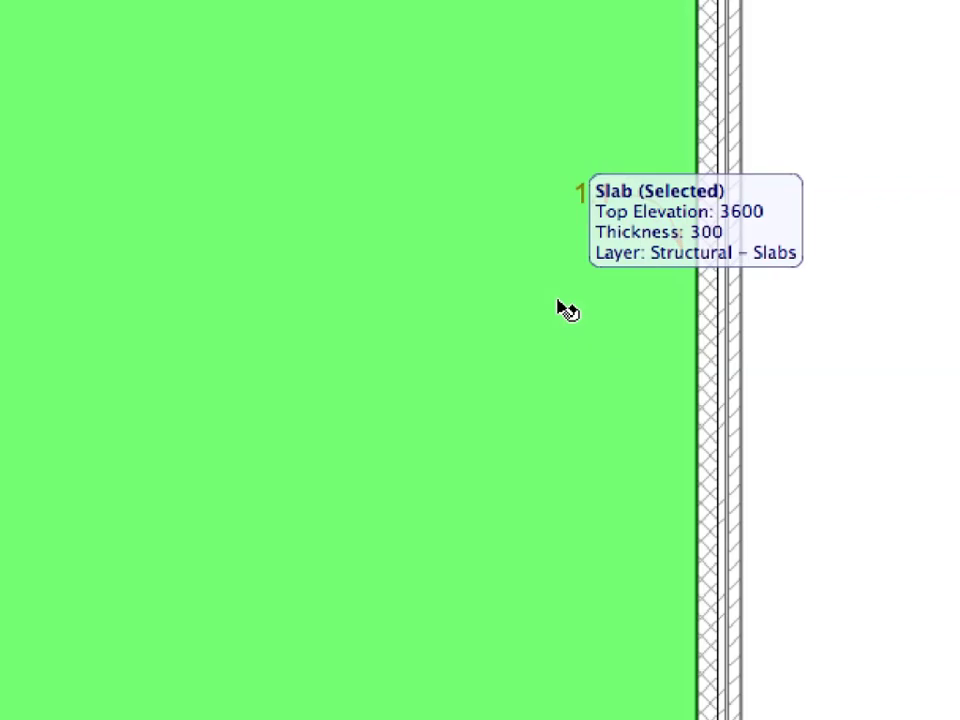
{"action": "left_click", "coordinate": [697, 318]}
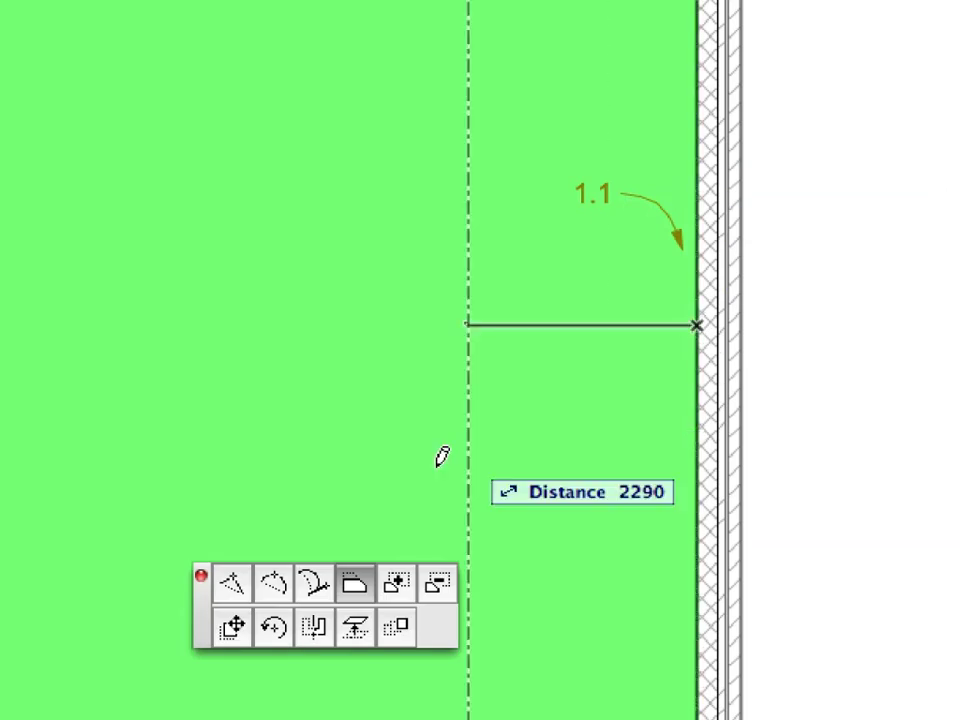
{"action": "left_click_drag", "start_coordinate": [200, 595], "coordinate": [289, 200]}
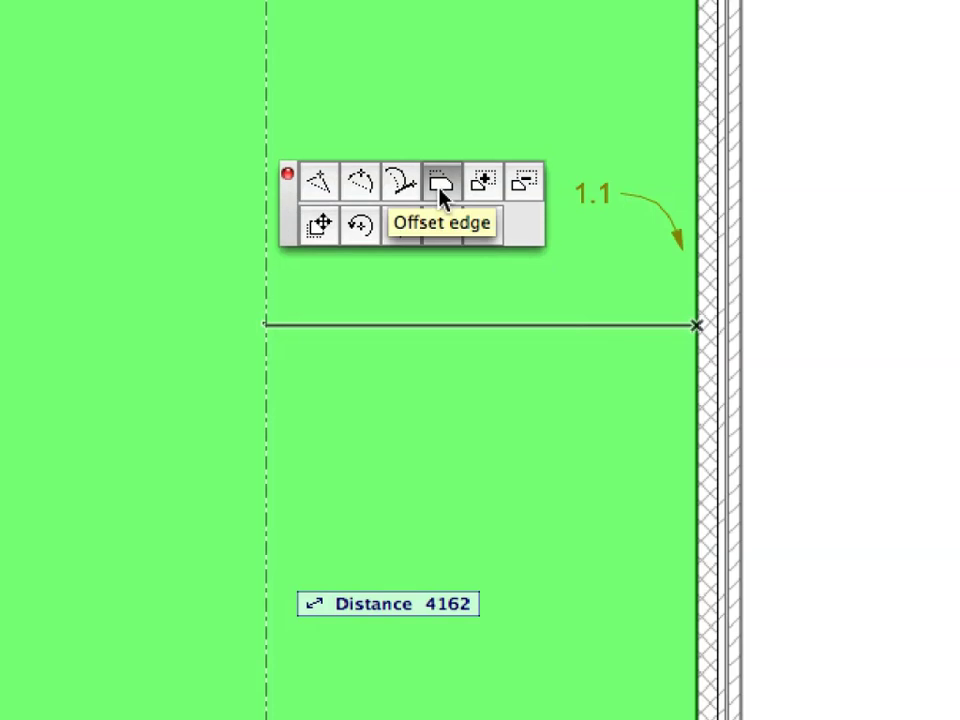
{"action": "left_click", "coordinate": [443, 193]}
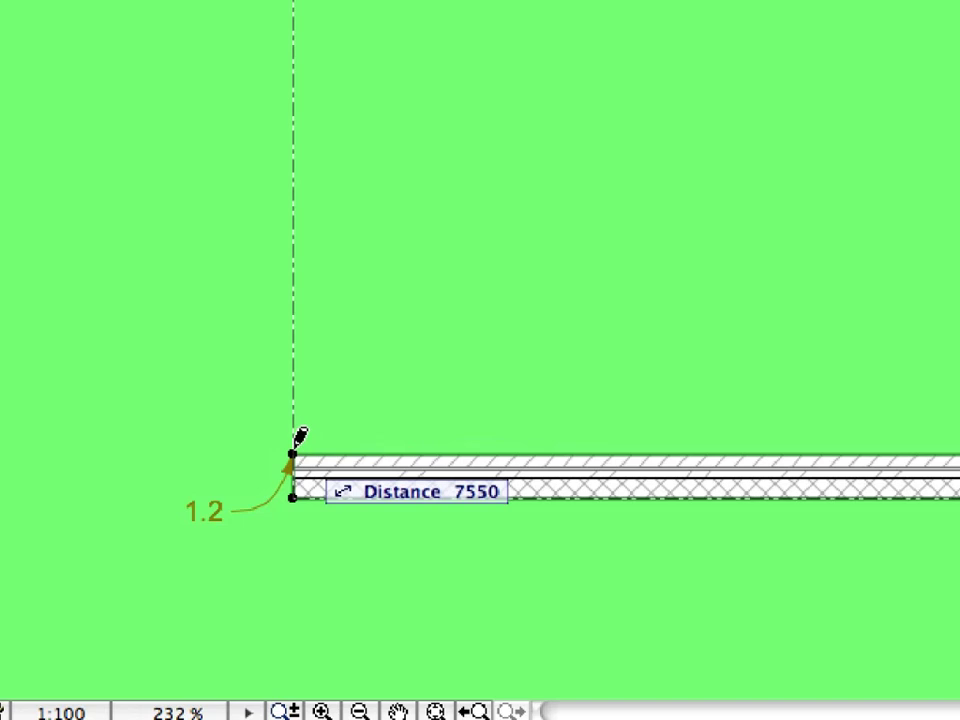
{"action": "left_click", "coordinate": [294, 448]}
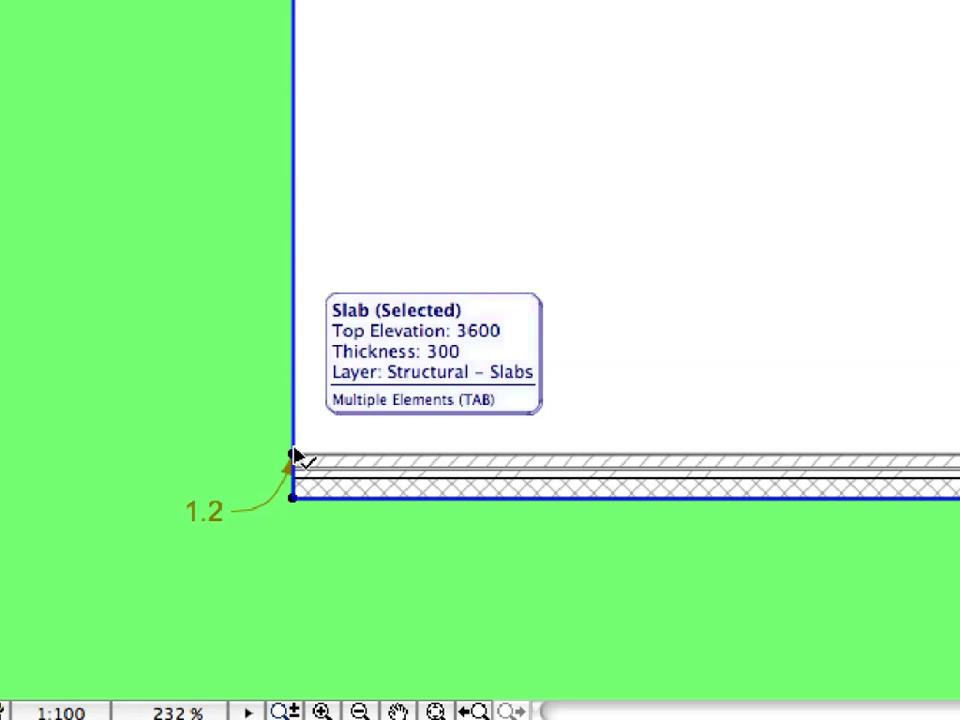
{"action": "key", "text": "Escape"}
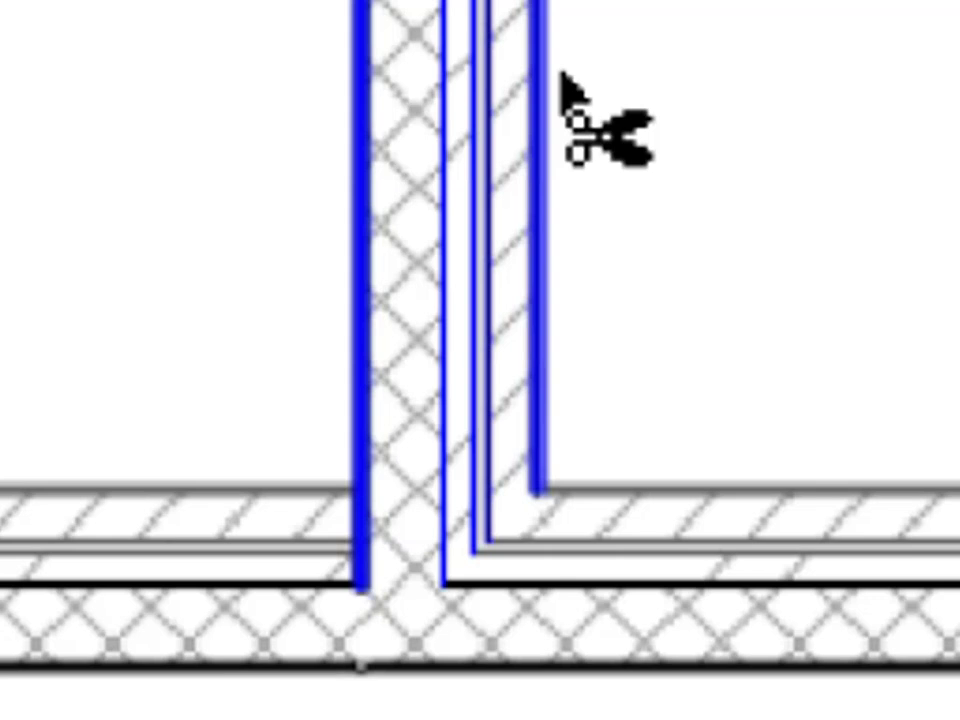
{"action": "left_click", "coordinate": [561, 73], "text": "ctrl"}
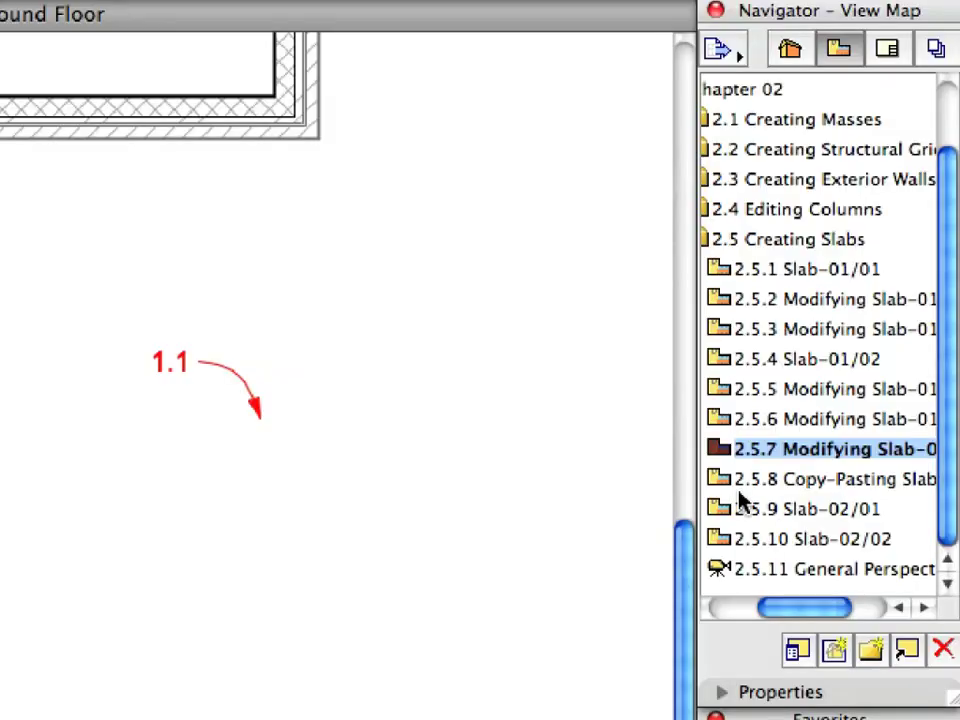
Open the 2.5.8 Copy-Pasting Slab view and copy all slabs of the ground floor
{"action": "left_click", "coordinate": [848, 298]}
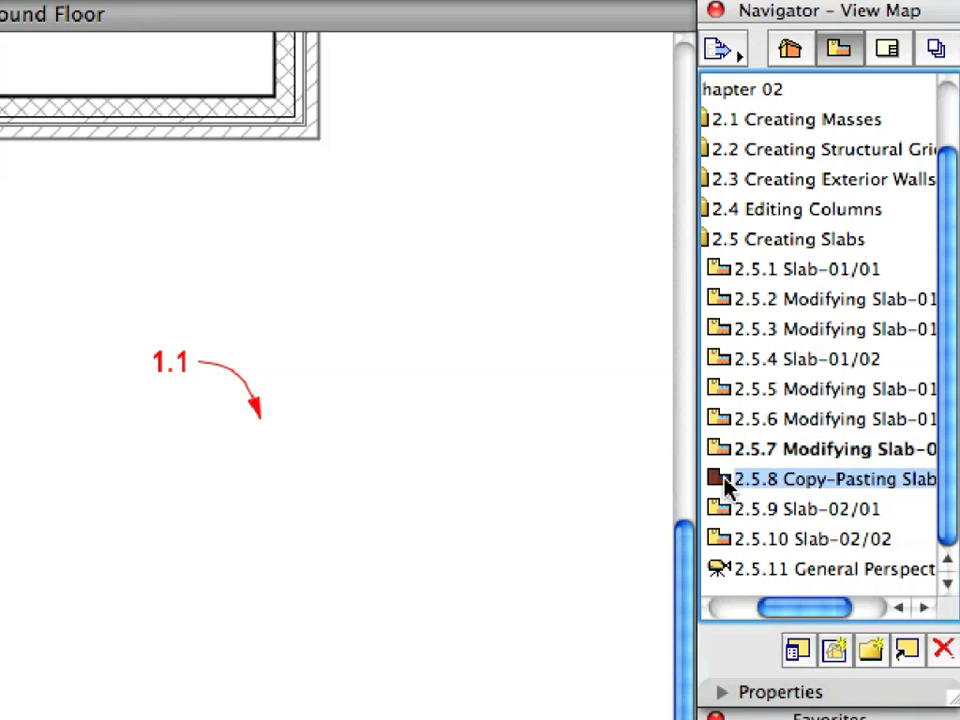
{"action": "double_click", "coordinate": [727, 485]}
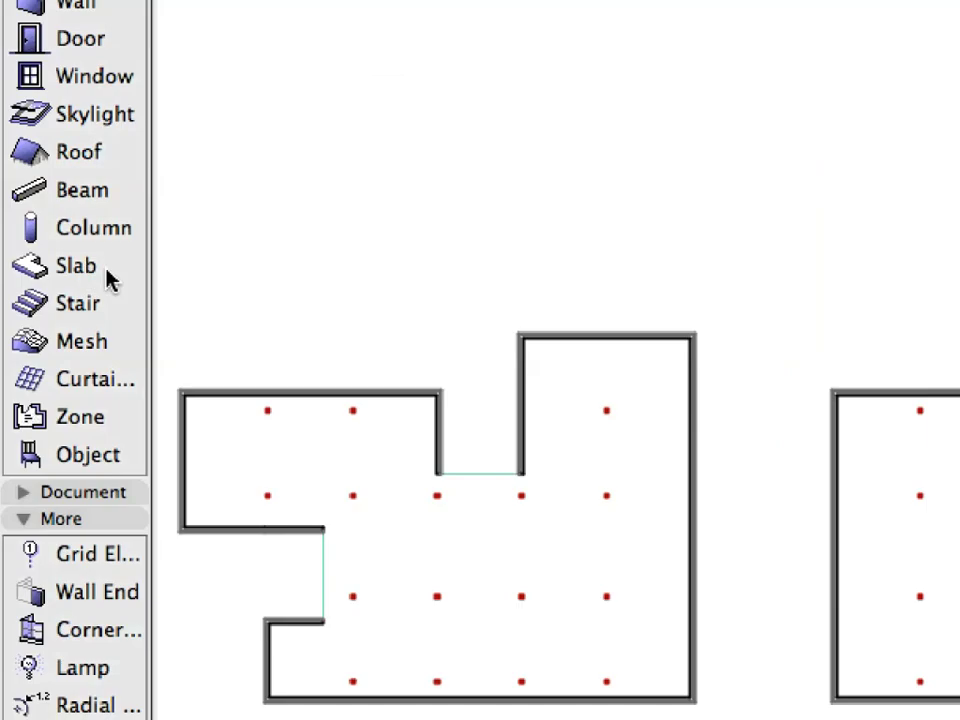
{"action": "left_click", "coordinate": [110, 280]}
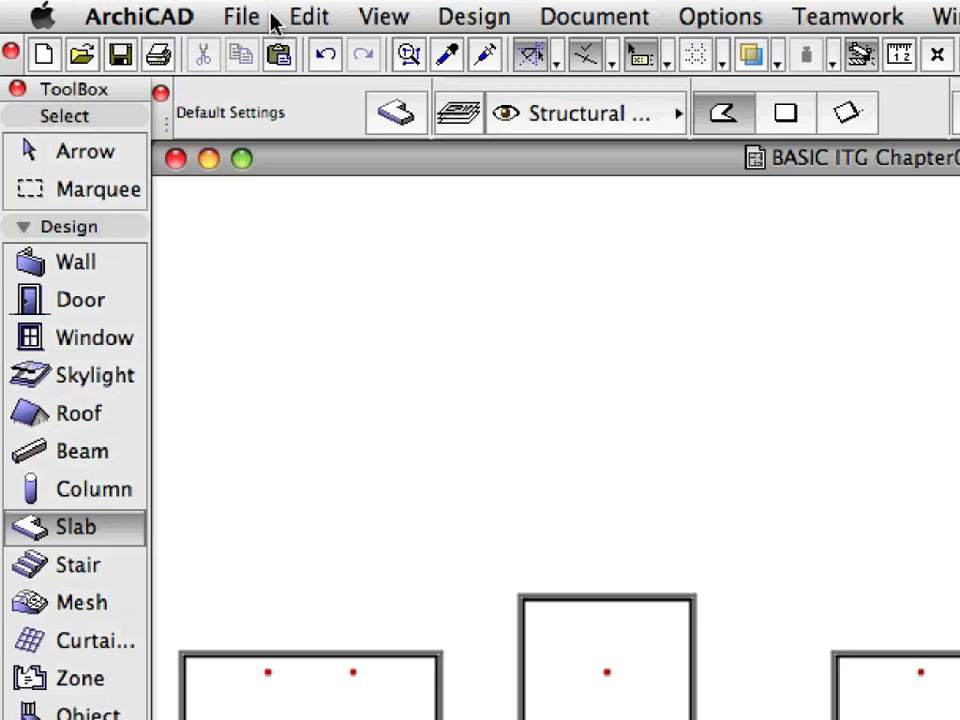
{"action": "left_click", "coordinate": [310, 18]}
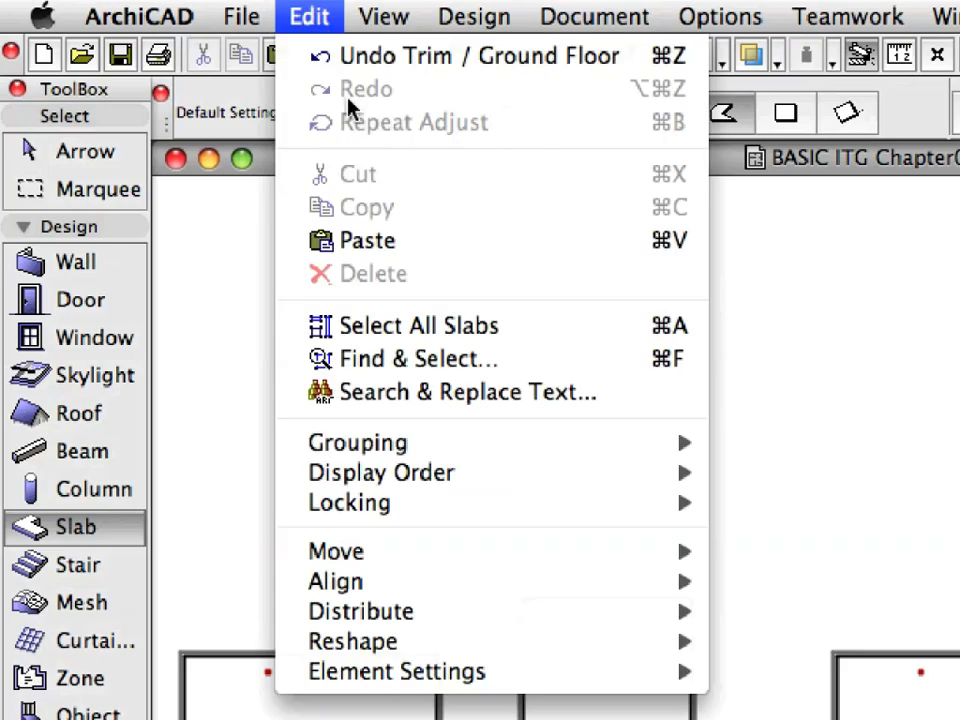
{"action": "left_click", "coordinate": [590, 330]}
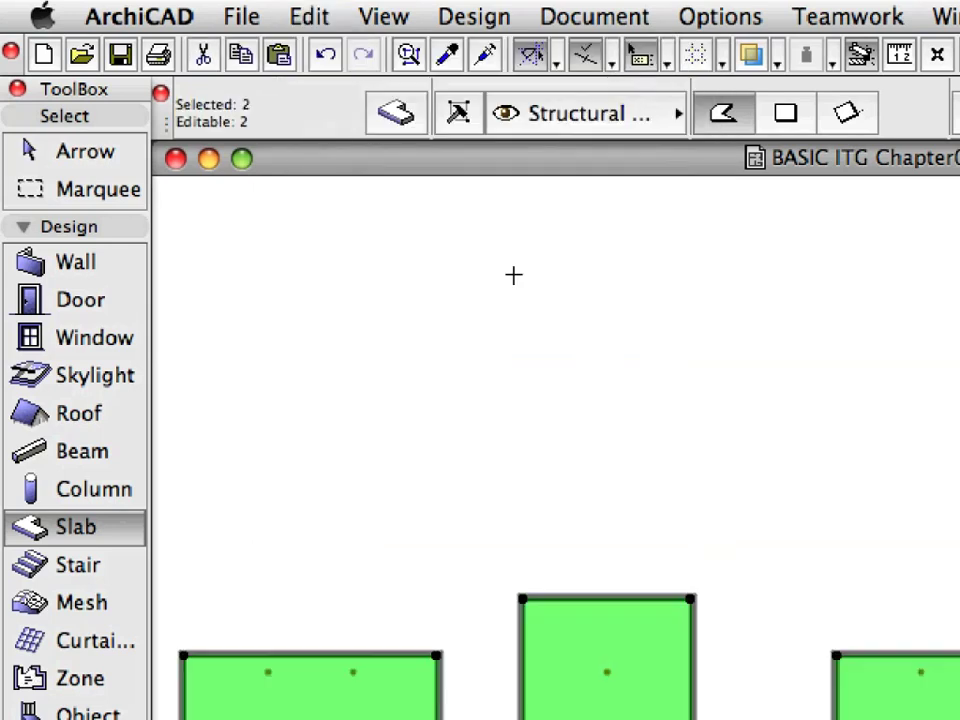
{"action": "left_click", "coordinate": [320, 22]}
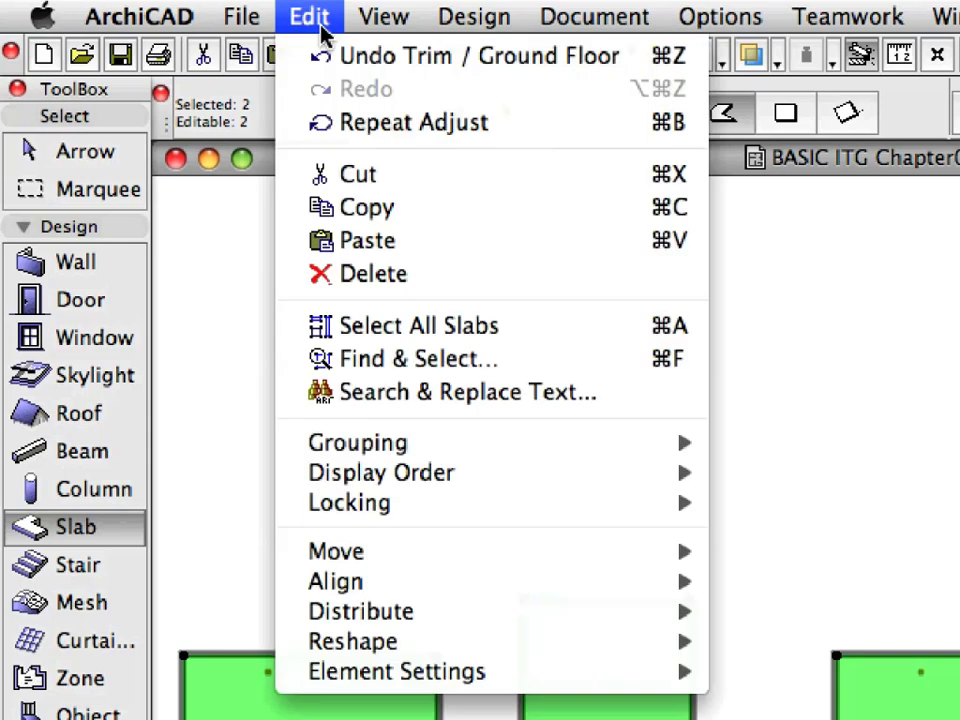
{"action": "left_click", "coordinate": [500, 218]}
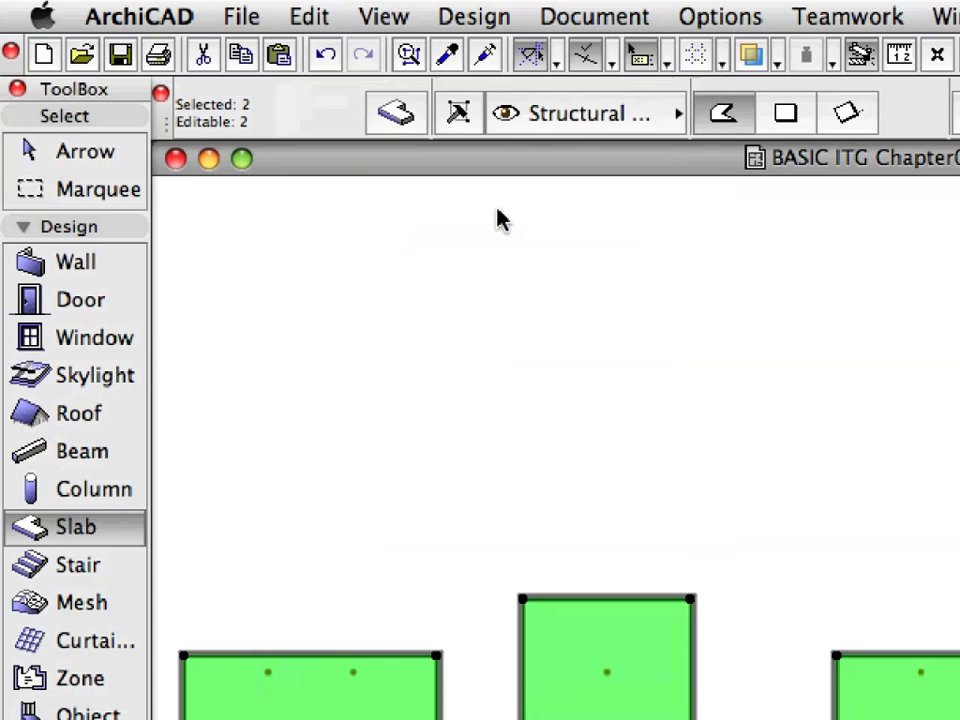
Go up to the First Floor and paste the copied slabs in their original location
{"action": "left_click", "coordinate": [385, 17]}
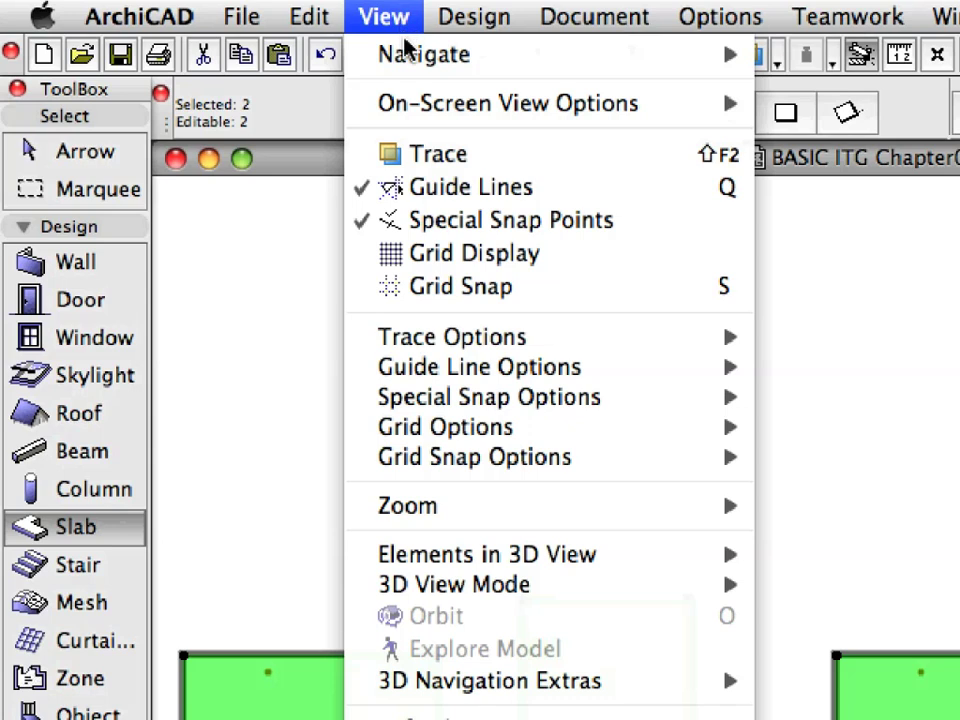
{"action": "mouse_move", "coordinate": [408, 52]}
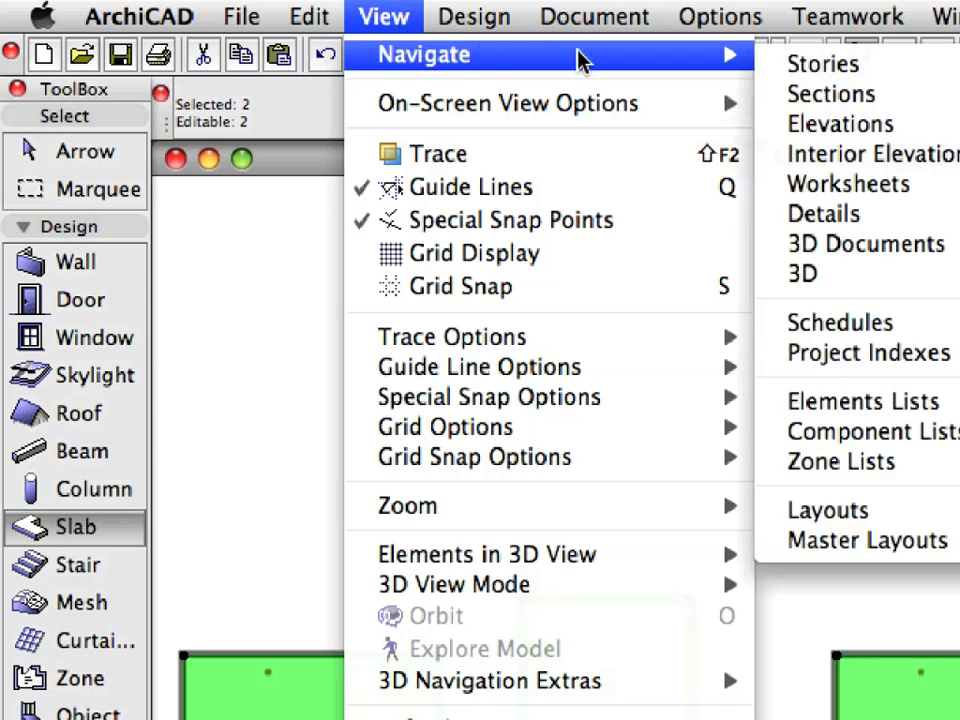
{"action": "mouse_move", "coordinate": [815, 64]}
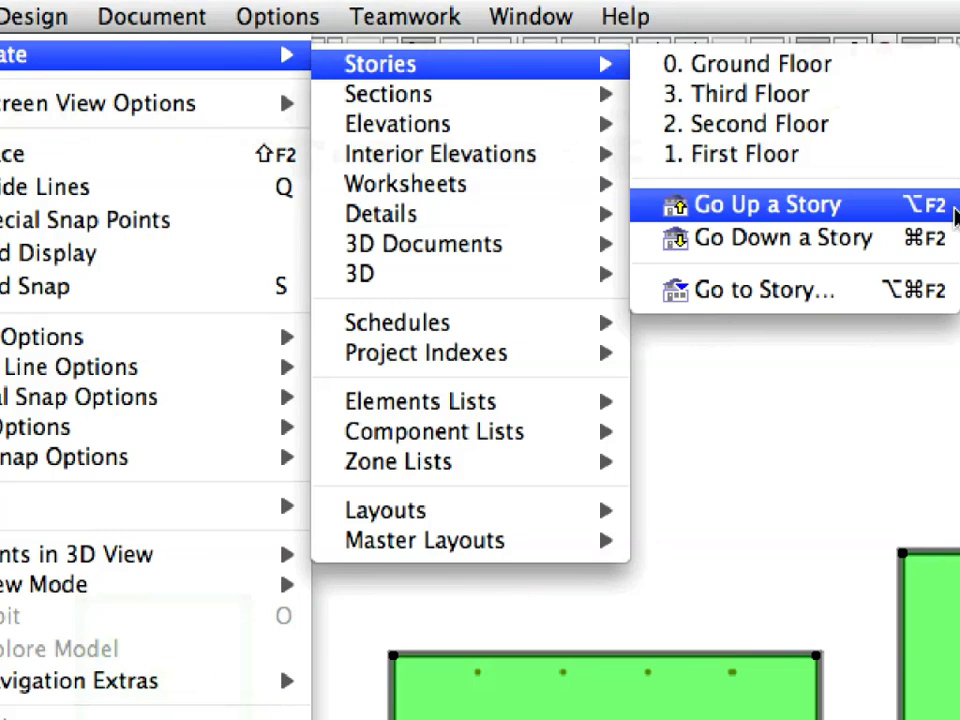
{"action": "left_click", "coordinate": [890, 215]}
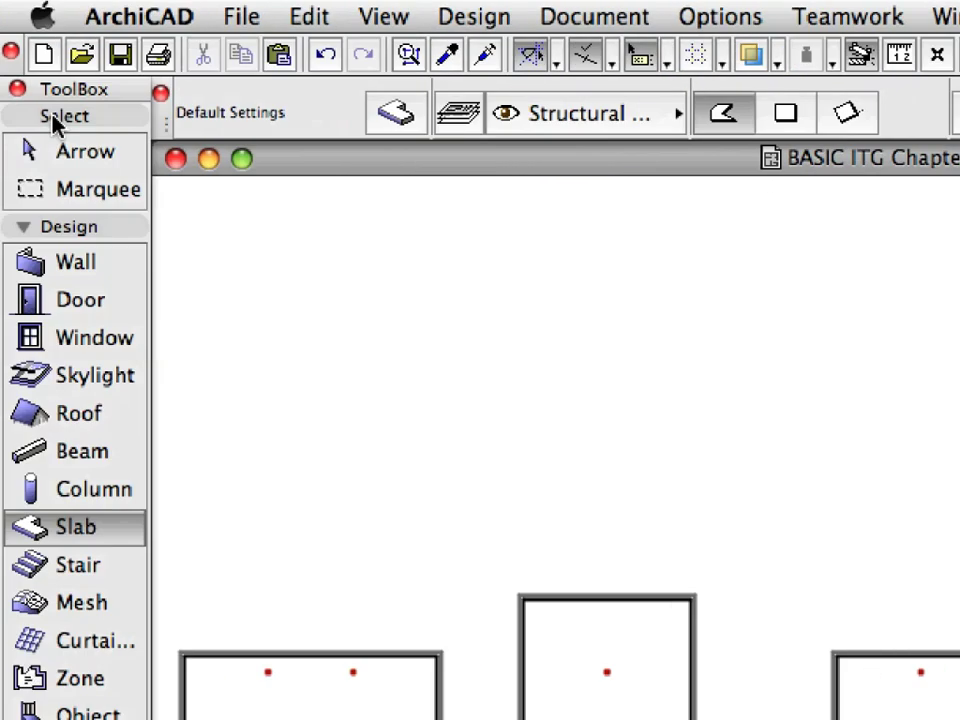
{"action": "left_click", "coordinate": [314, 22]}
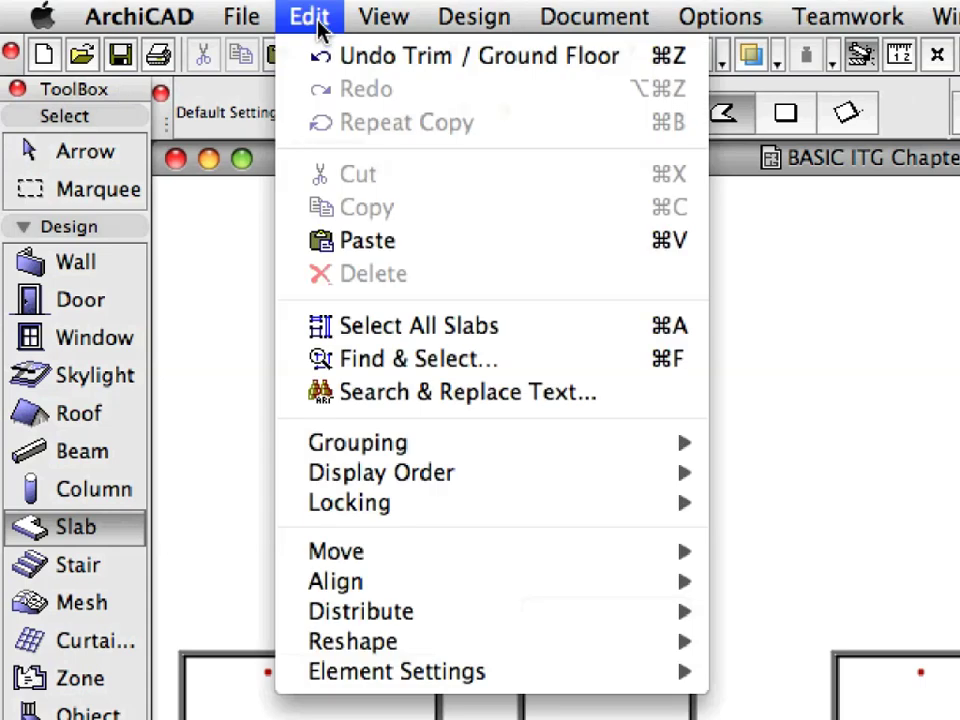
{"action": "left_click", "coordinate": [533, 241]}
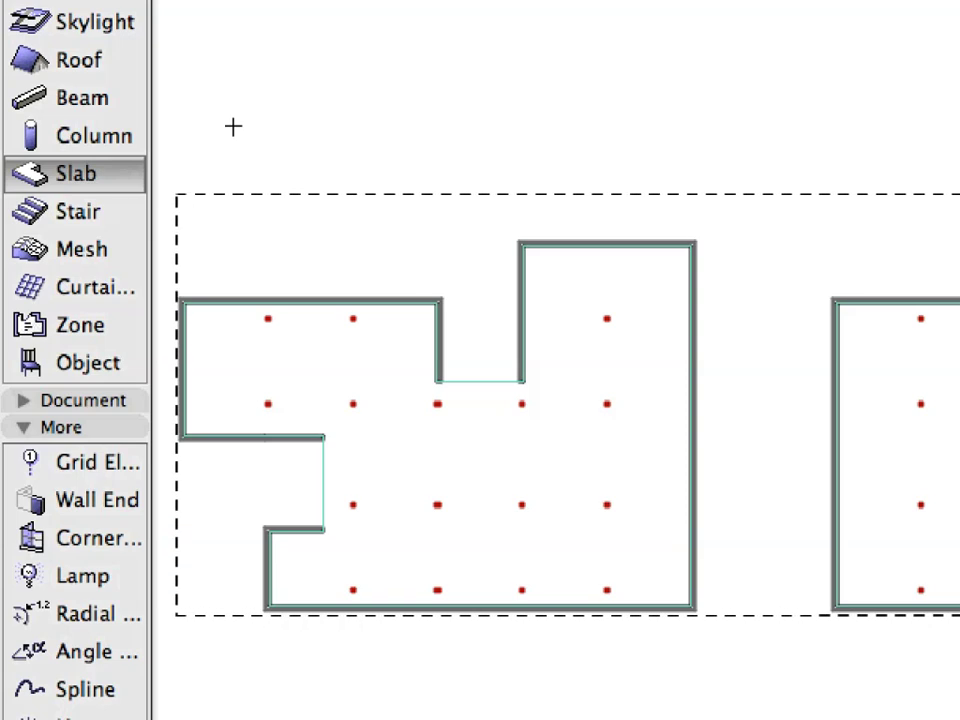
{"action": "key", "text": "Escape"}
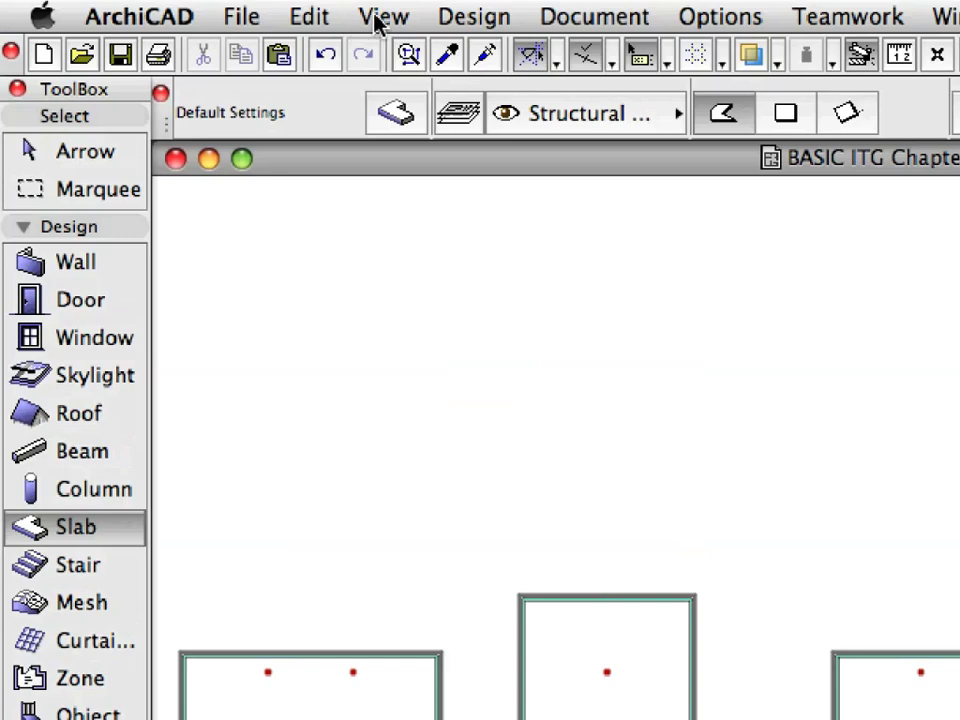
Go up to the Second Floor and paste the same slabs there
{"action": "left_click", "coordinate": [378, 17]}
{"action": "mouse_move", "coordinate": [552, 62]}
{"action": "mouse_move", "coordinate": [823, 63]}
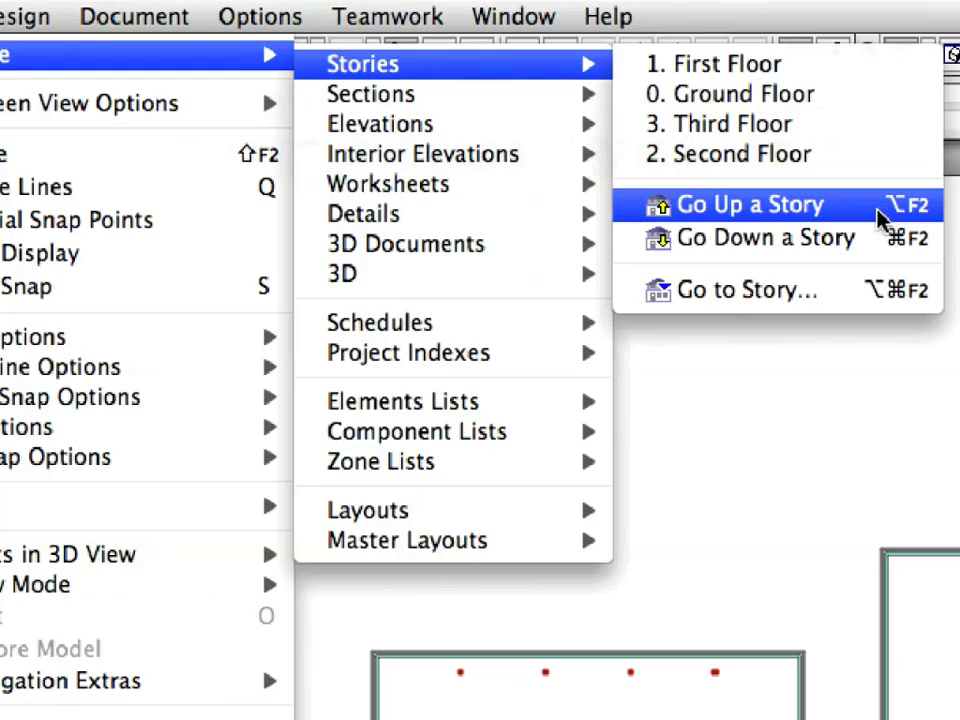
{"action": "left_click", "coordinate": [880, 210]}
{"action": "left_click", "coordinate": [309, 17]}
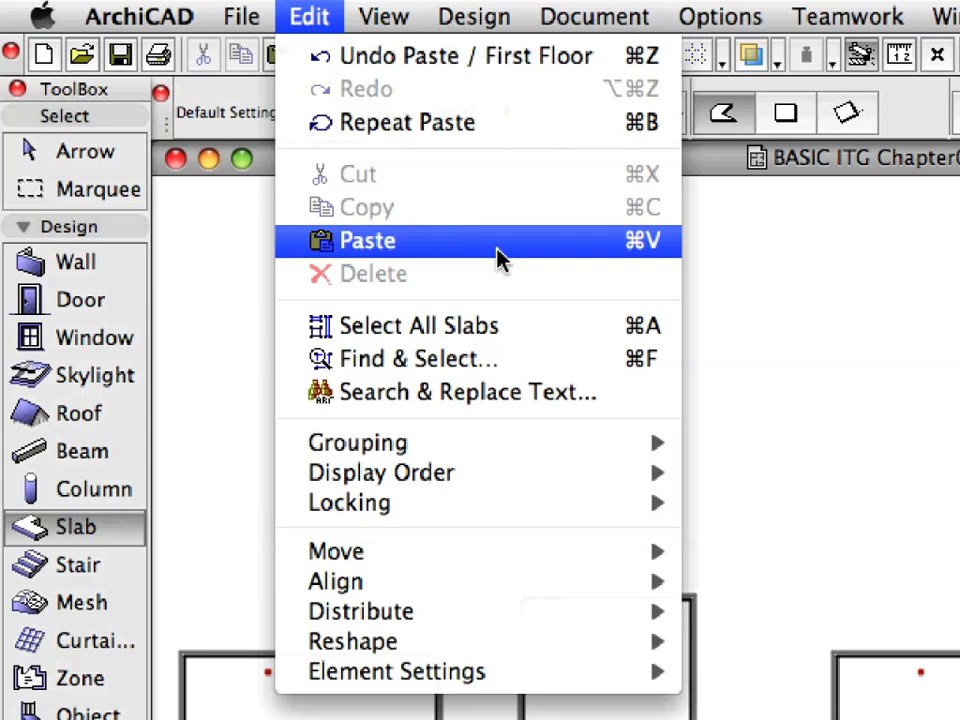
{"action": "left_click", "coordinate": [500, 241]}
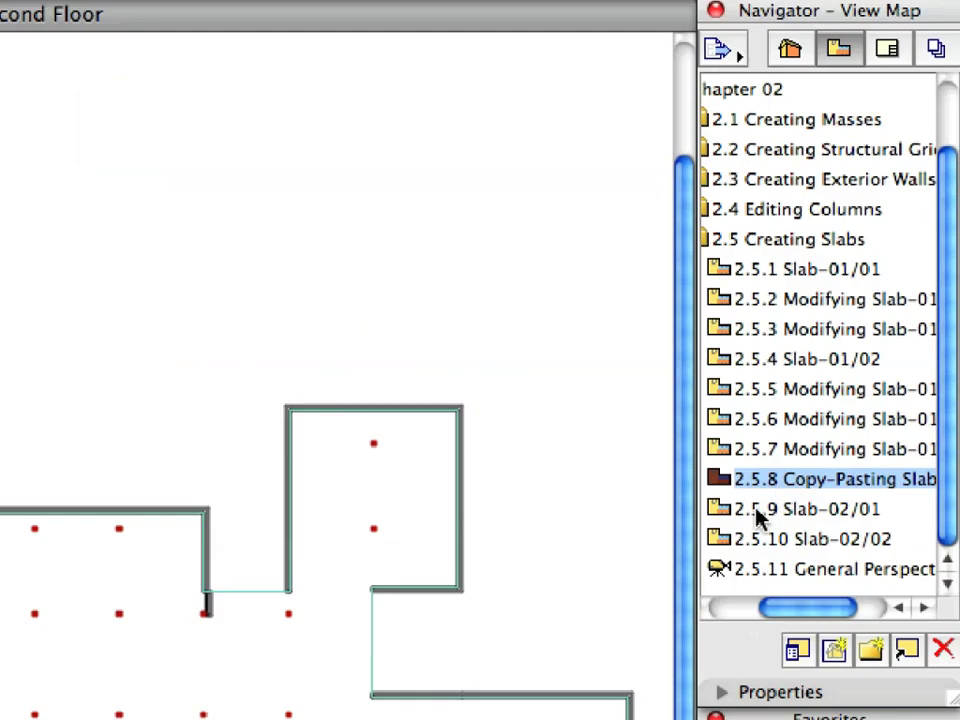
Create slabs along the shaded outlines in the 2.5.9 Slab-02/01 and 2.5.10 Slab-02/02 views and open the 2.5.11 General Perspective view
{"action": "double_click", "coordinate": [757, 510]}
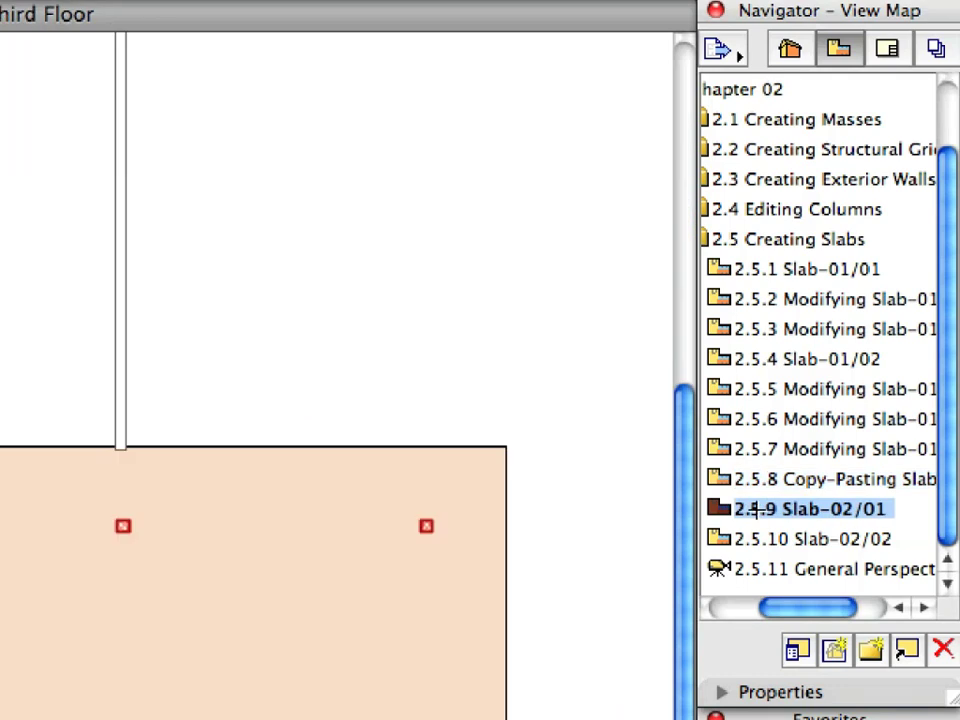
{"action": "left_click", "coordinate": [740, 478]}
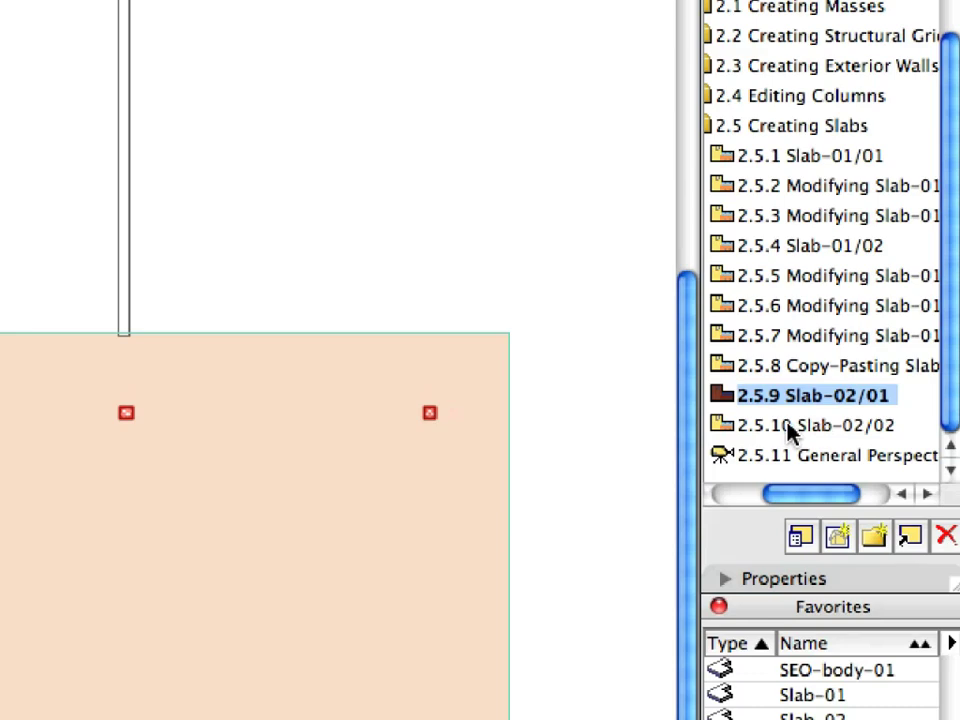
{"action": "double_click", "coordinate": [787, 425]}
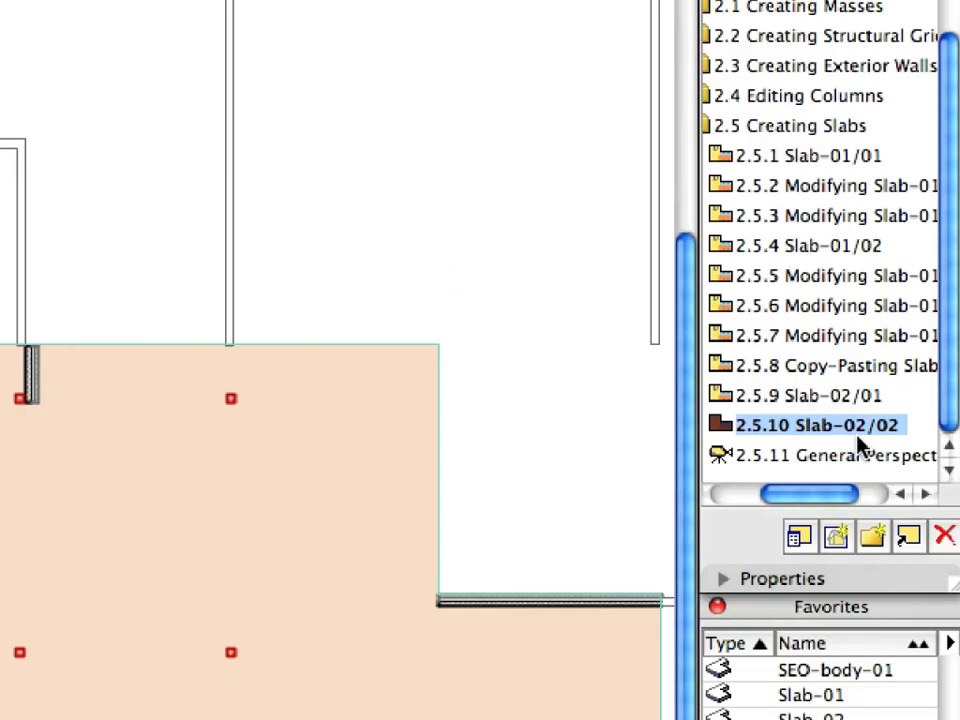
{"action": "left_click", "coordinate": [846, 456]}
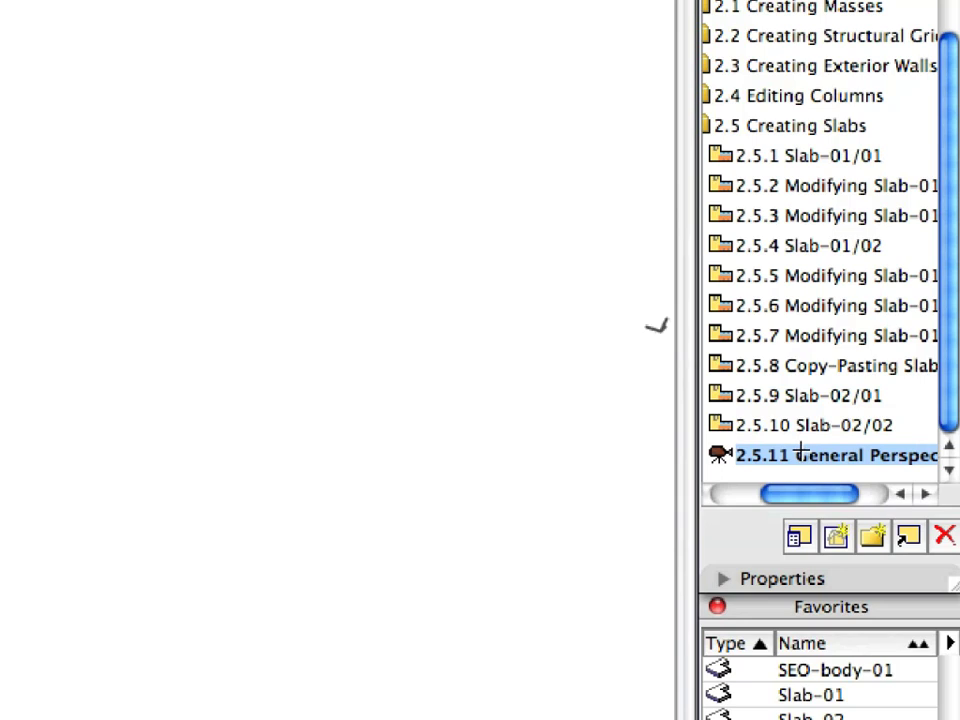